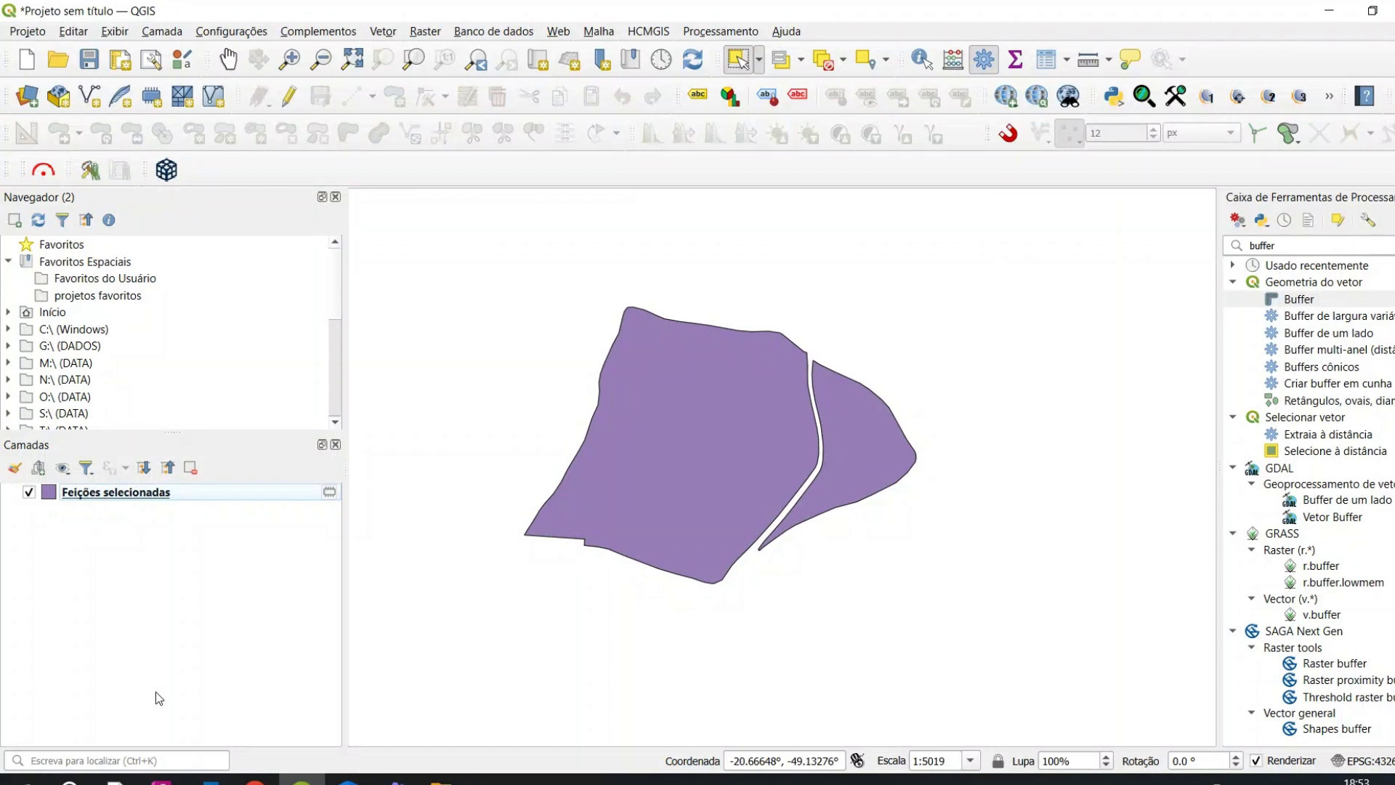
Step: Open the properties of the Feições selecionadas layer at its general information
{"action": "left_click", "coordinate": [127, 495]}
{"action": "right_click", "coordinate": [127, 500]}
{"action": "left_click", "coordinate": [311, 473]}
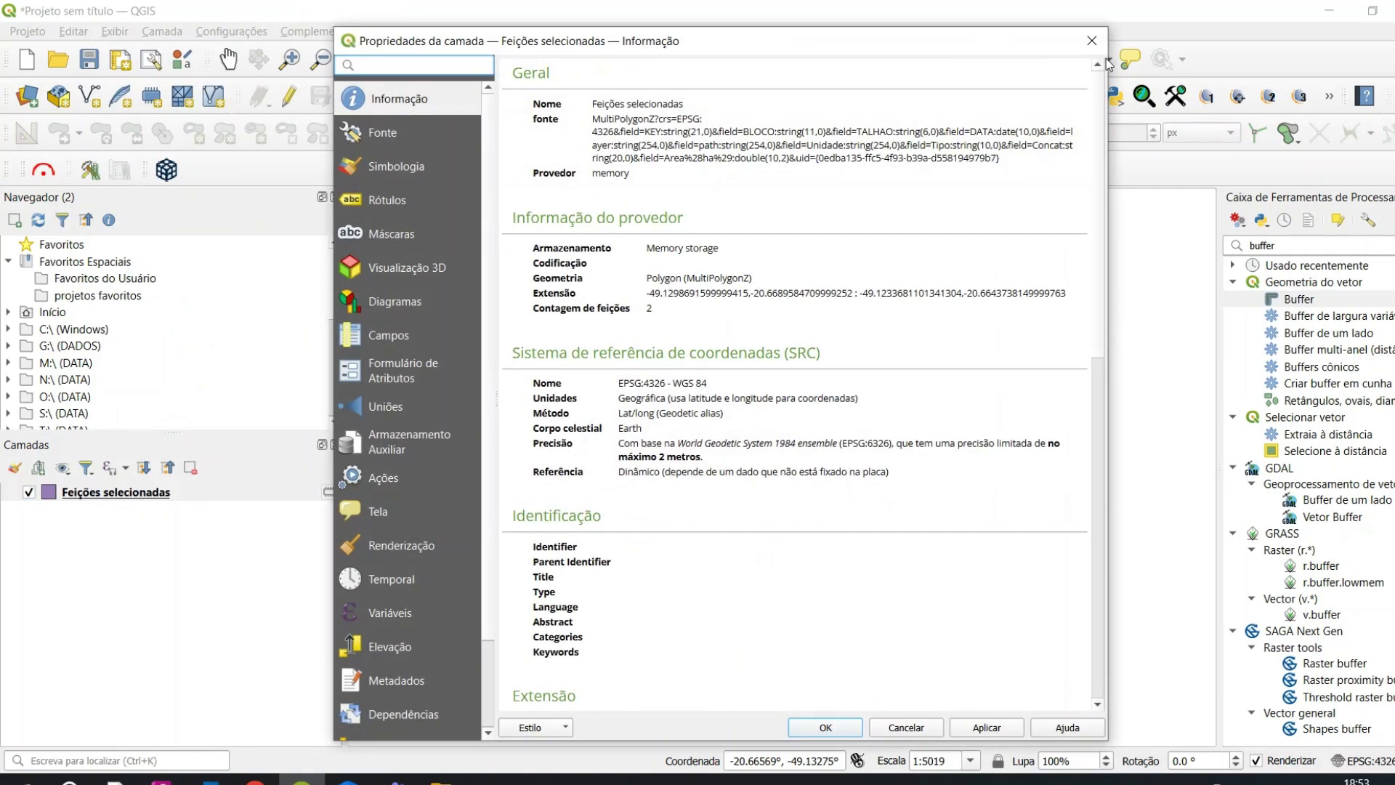
{"action": "left_click", "coordinate": [1091, 41]}
{"action": "right_click", "coordinate": [149, 501]}
{"action": "left_click", "coordinate": [211, 570]}
{"action": "left_click_drag", "start_coordinate": [652, 120], "coordinate": [626, 138]}
{"action": "left_click", "coordinate": [719, 192]}
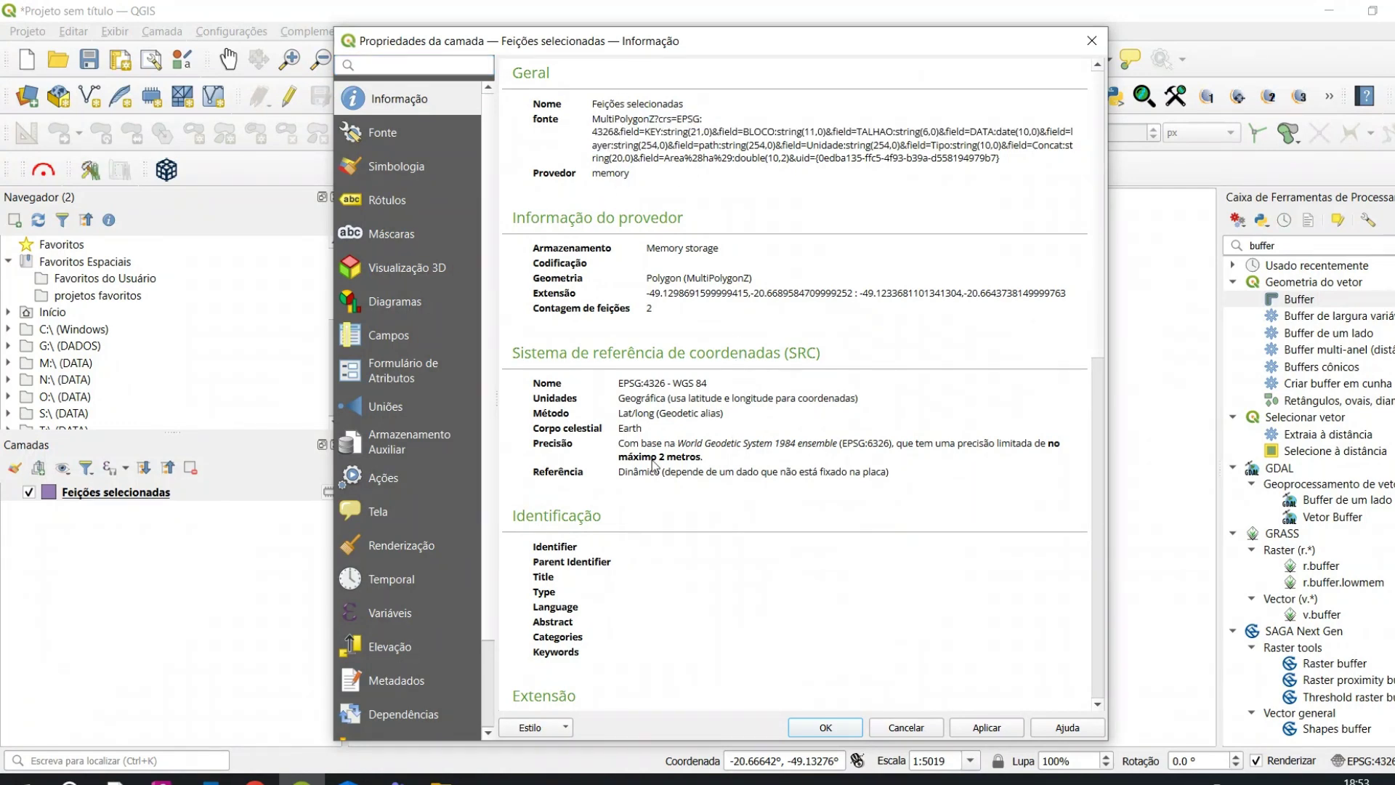
Step: Examine the layer's coordinate reference system name and units, and close its properties
{"action": "left_click_drag", "start_coordinate": [828, 347], "coordinate": [509, 362]}
{"action": "left_click", "coordinate": [792, 374]}
{"action": "left_click_drag", "start_coordinate": [718, 385], "coordinate": [613, 387]}
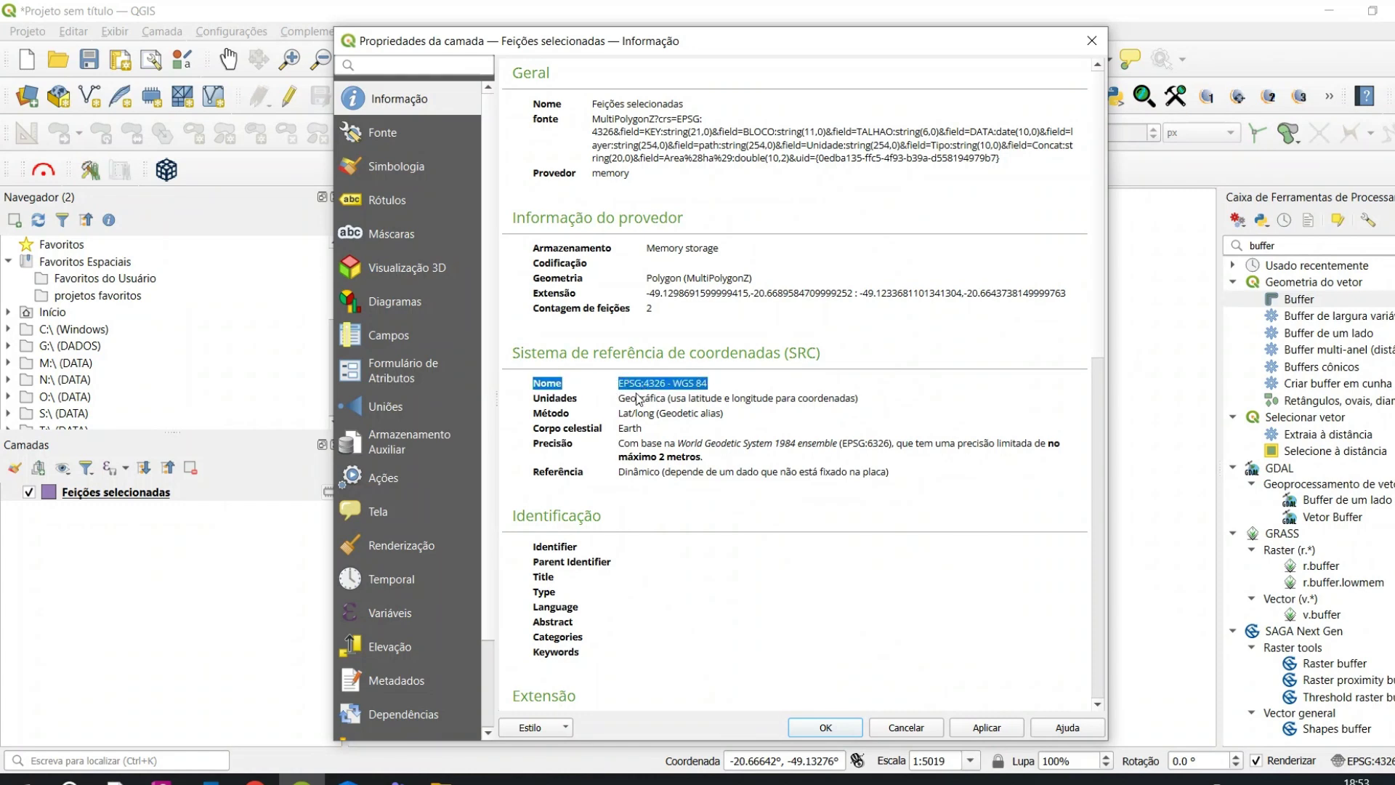
{"action": "left_click", "coordinate": [708, 415]}
{"action": "left_click_drag", "start_coordinate": [709, 384], "coordinate": [629, 406]}
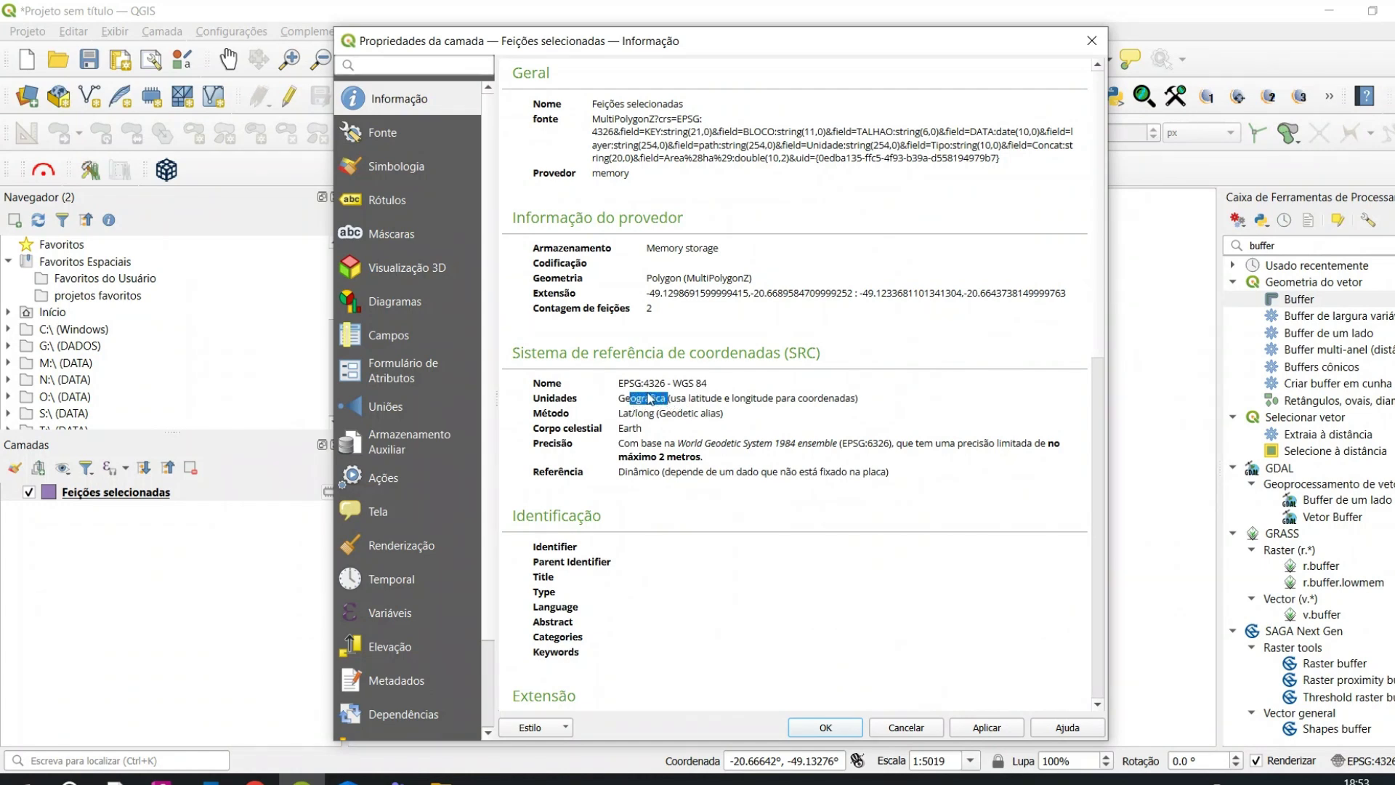
{"action": "left_click", "coordinate": [709, 404]}
{"action": "left_click_drag", "start_coordinate": [605, 55], "coordinate": [591, 57]}
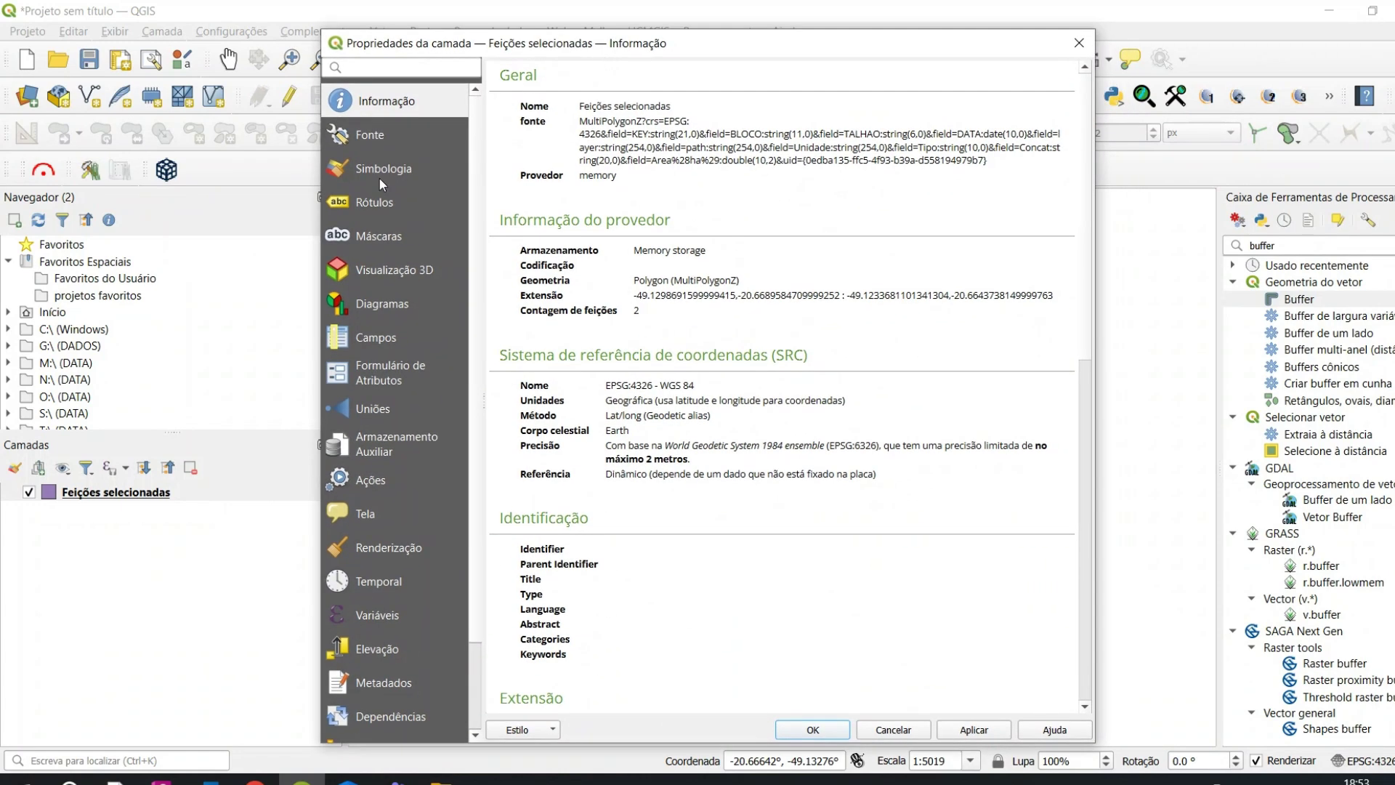
{"action": "left_click", "coordinate": [814, 730]}
Step: Create a buffer of 10 degrees around the Feições selecionadas layer with the Buffer geoprocessing tool, and close the tool
{"action": "left_click", "coordinate": [1301, 301]}
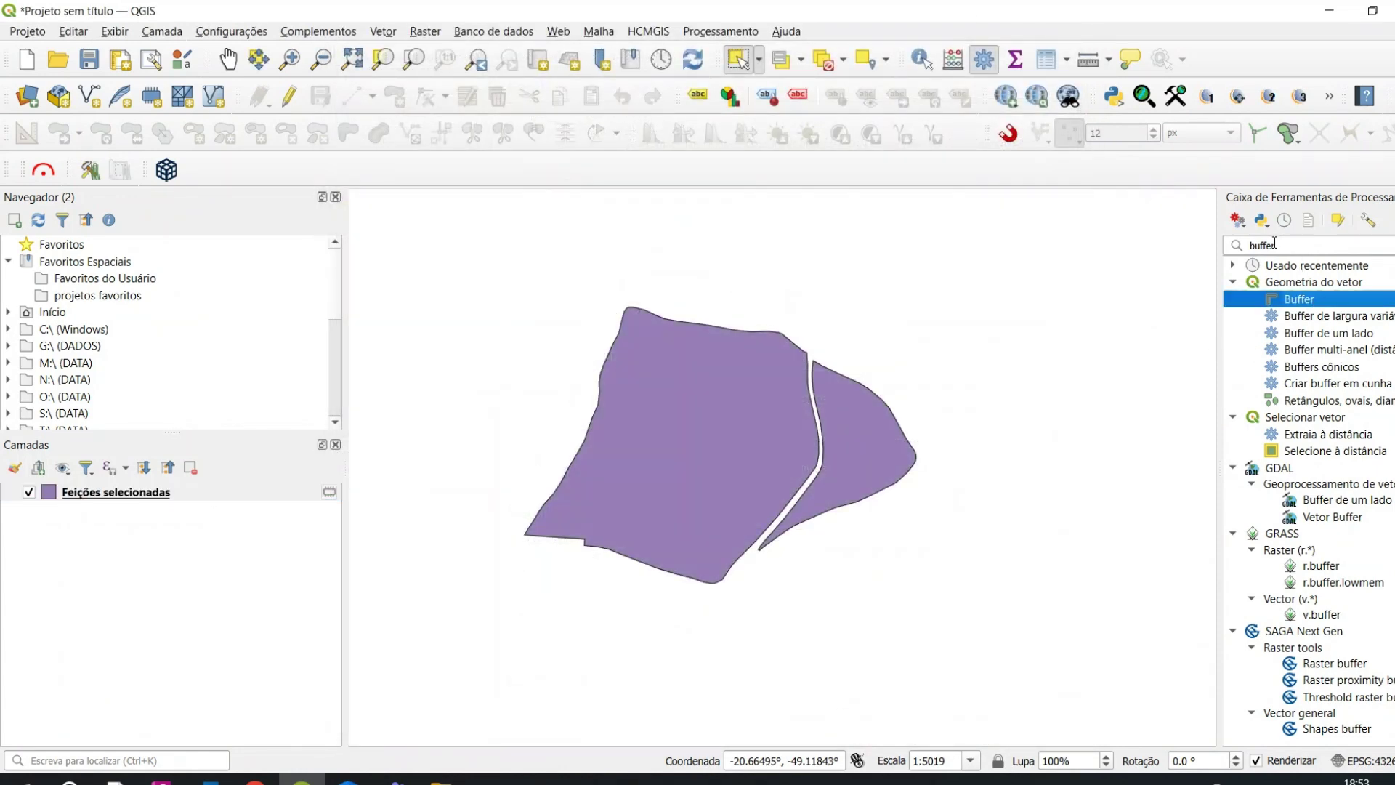
{"action": "left_click_drag", "start_coordinate": [1219, 231], "coordinate": [1192, 231]}
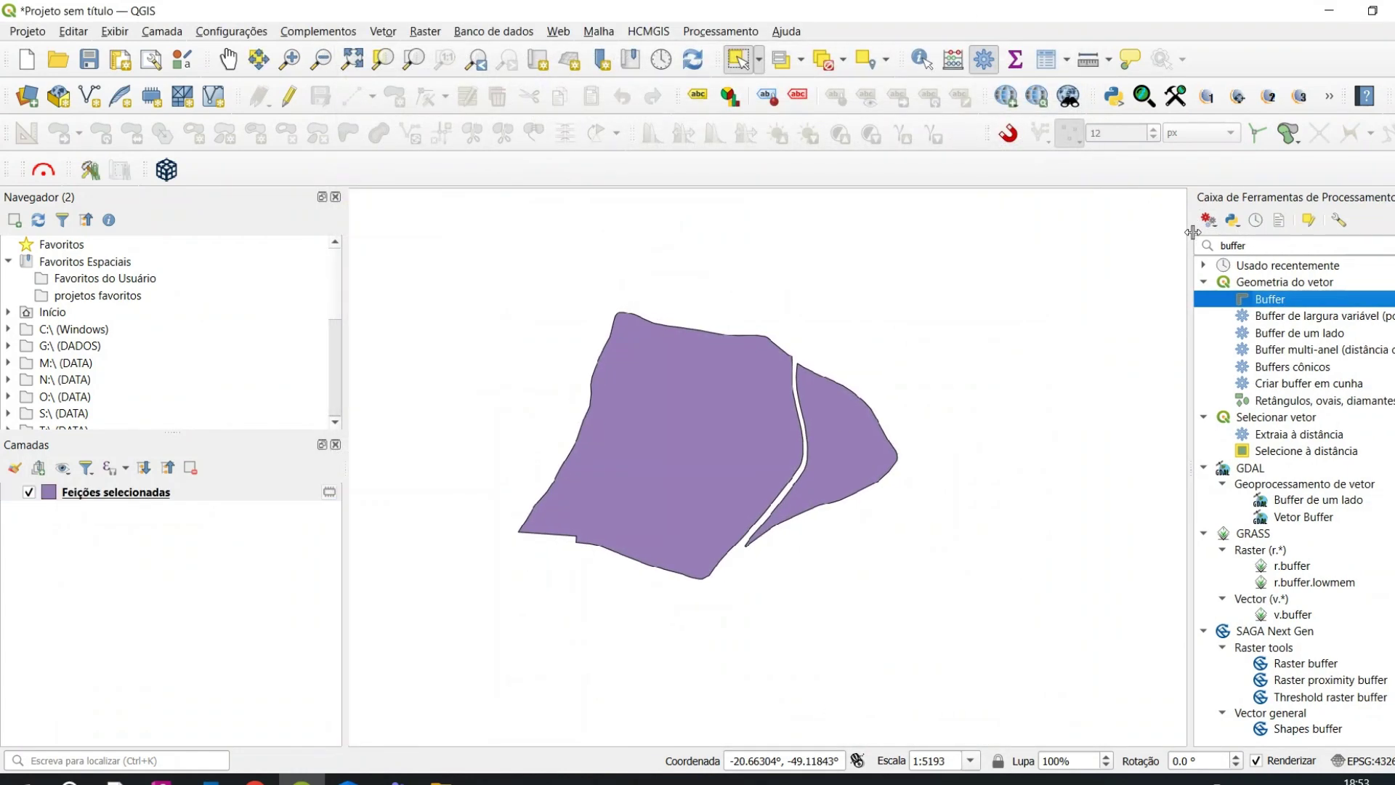
{"action": "left_click", "coordinate": [389, 34]}
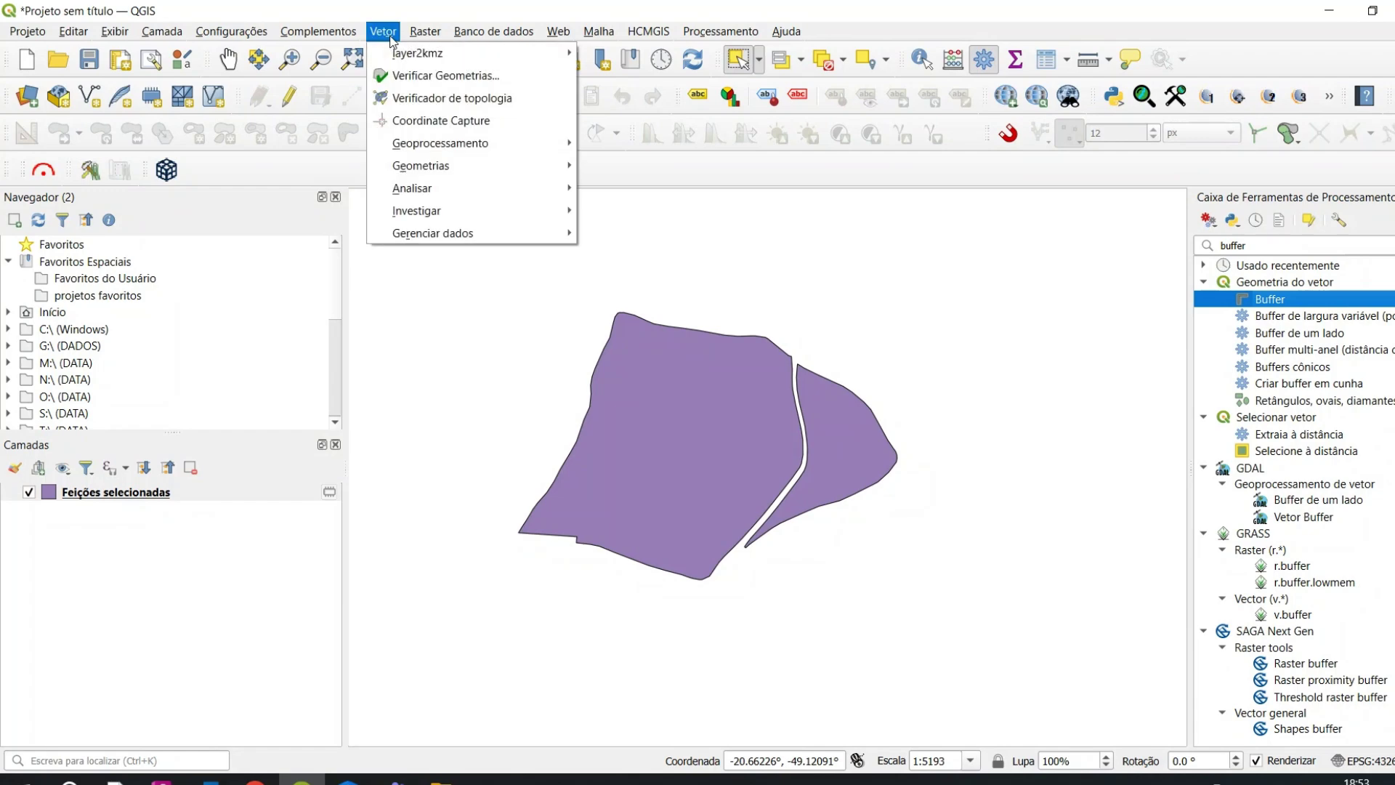
{"action": "mouse_move", "coordinate": [489, 145]}
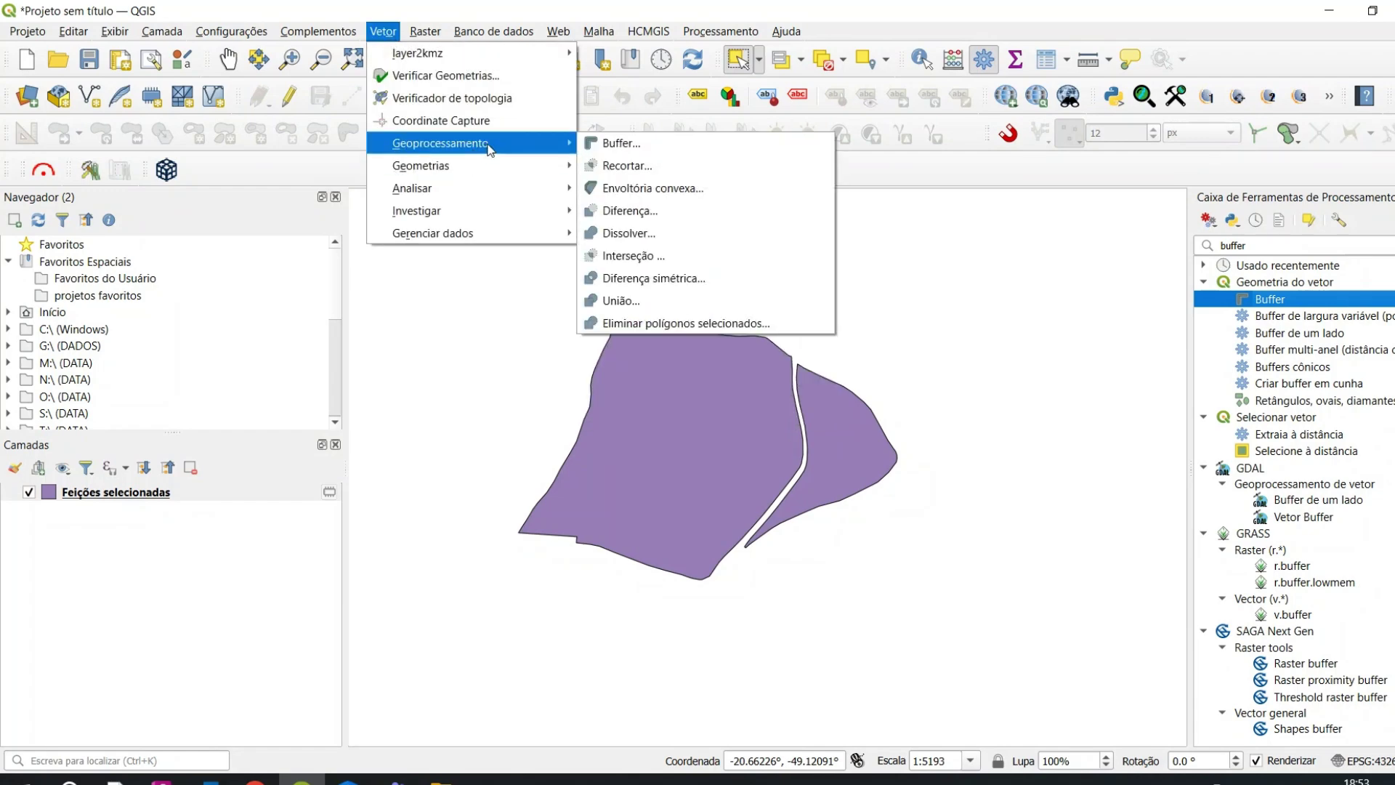
{"action": "left_click", "coordinate": [618, 143]}
{"action": "left_click_drag", "start_coordinate": [591, 143], "coordinate": [757, 136]}
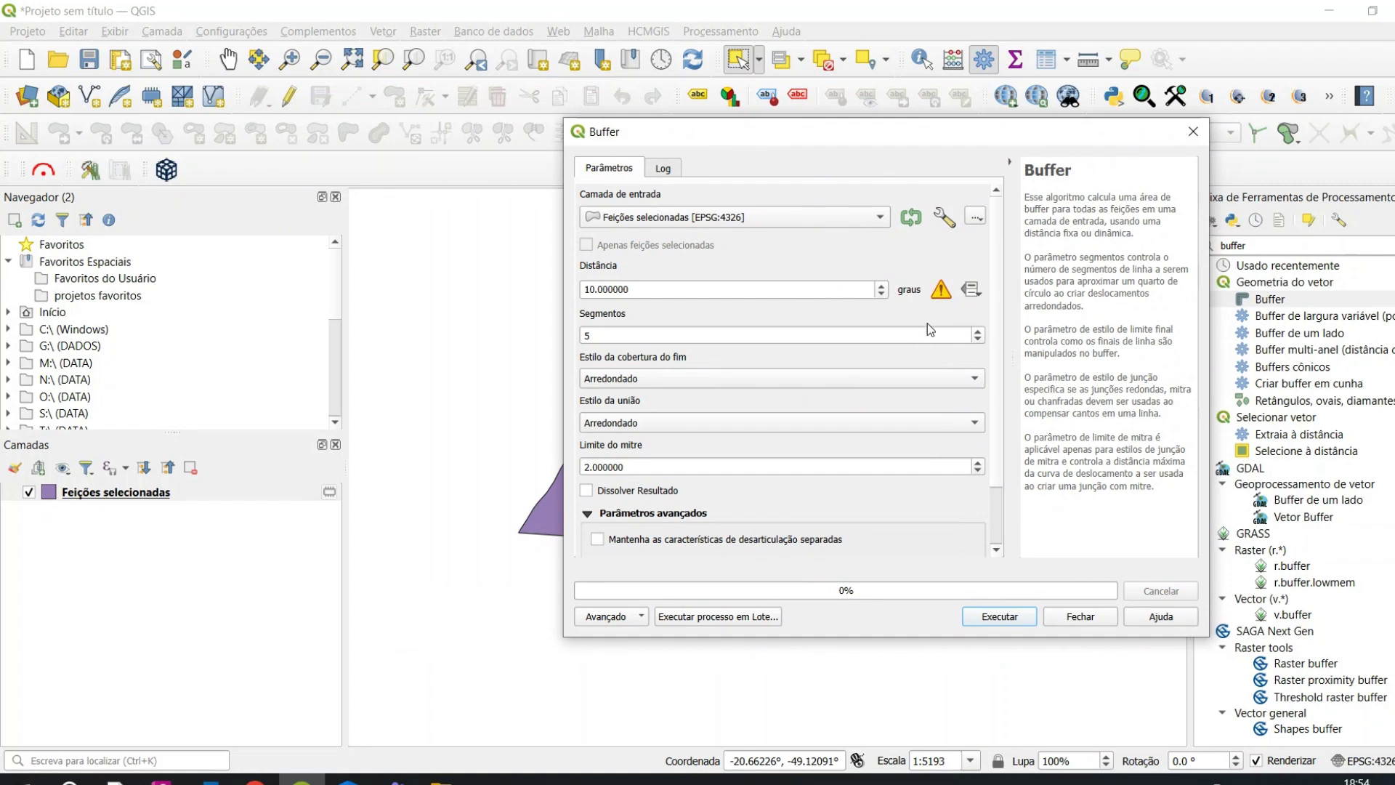
{"action": "left_click", "coordinate": [677, 218]}
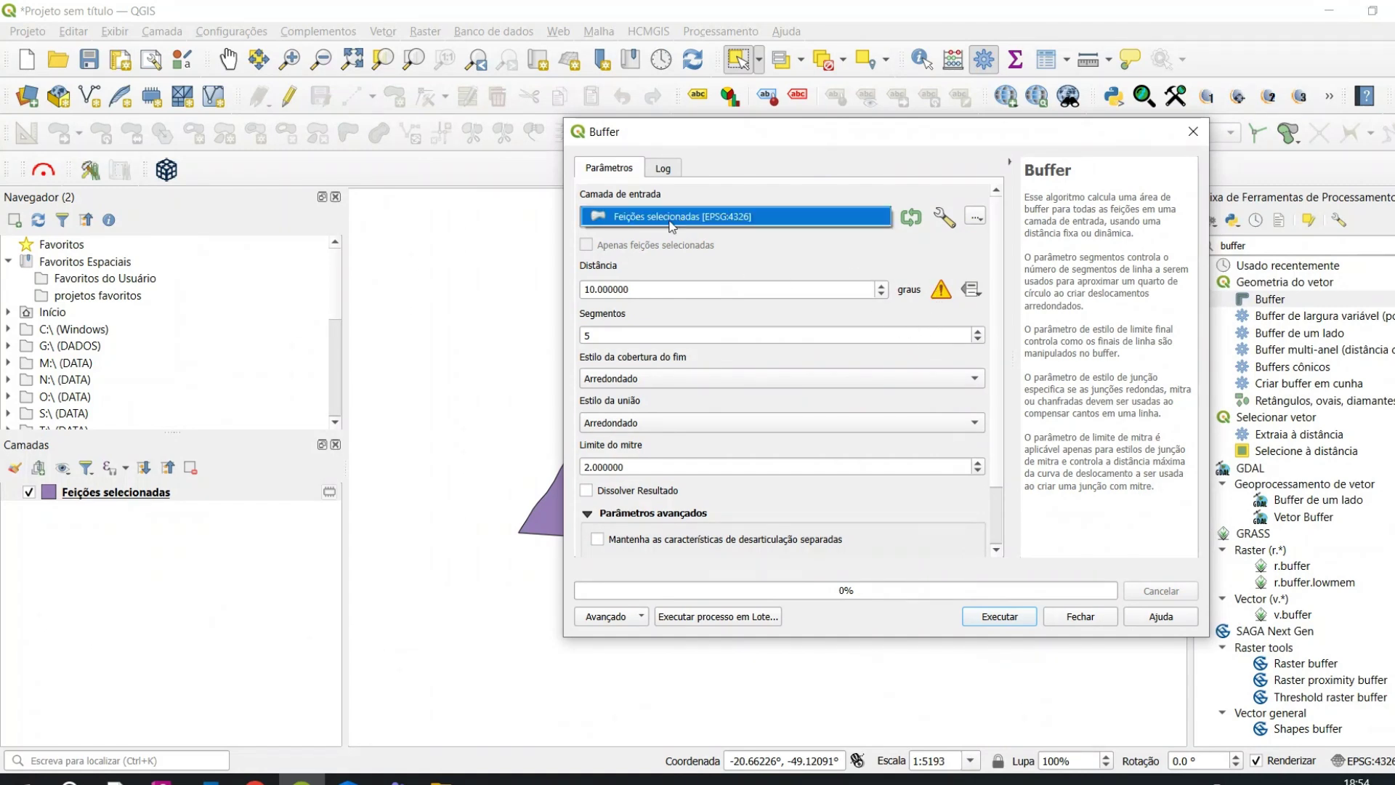
{"action": "left_click", "coordinate": [696, 297]}
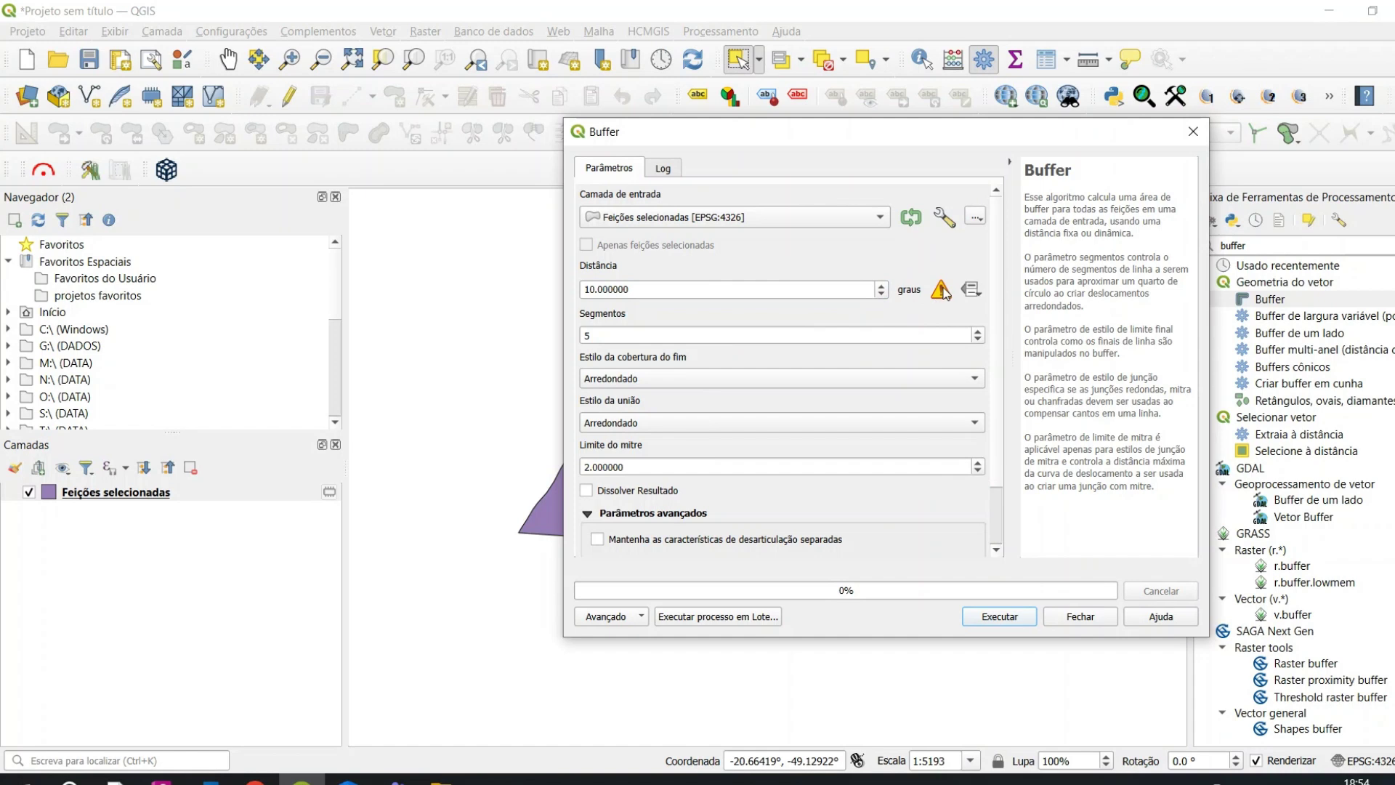
{"action": "mouse_move", "coordinate": [944, 293]}
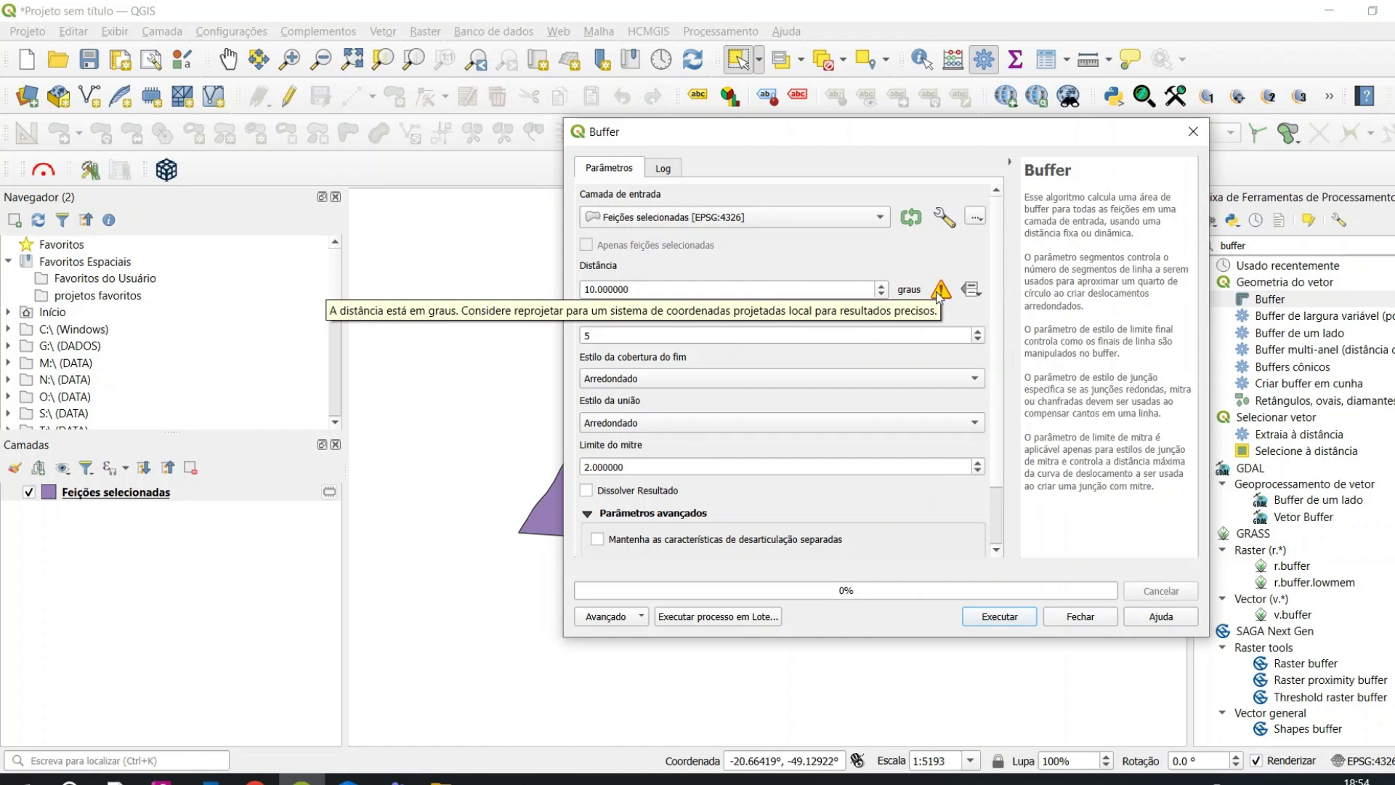
{"action": "left_click", "coordinate": [669, 288]}
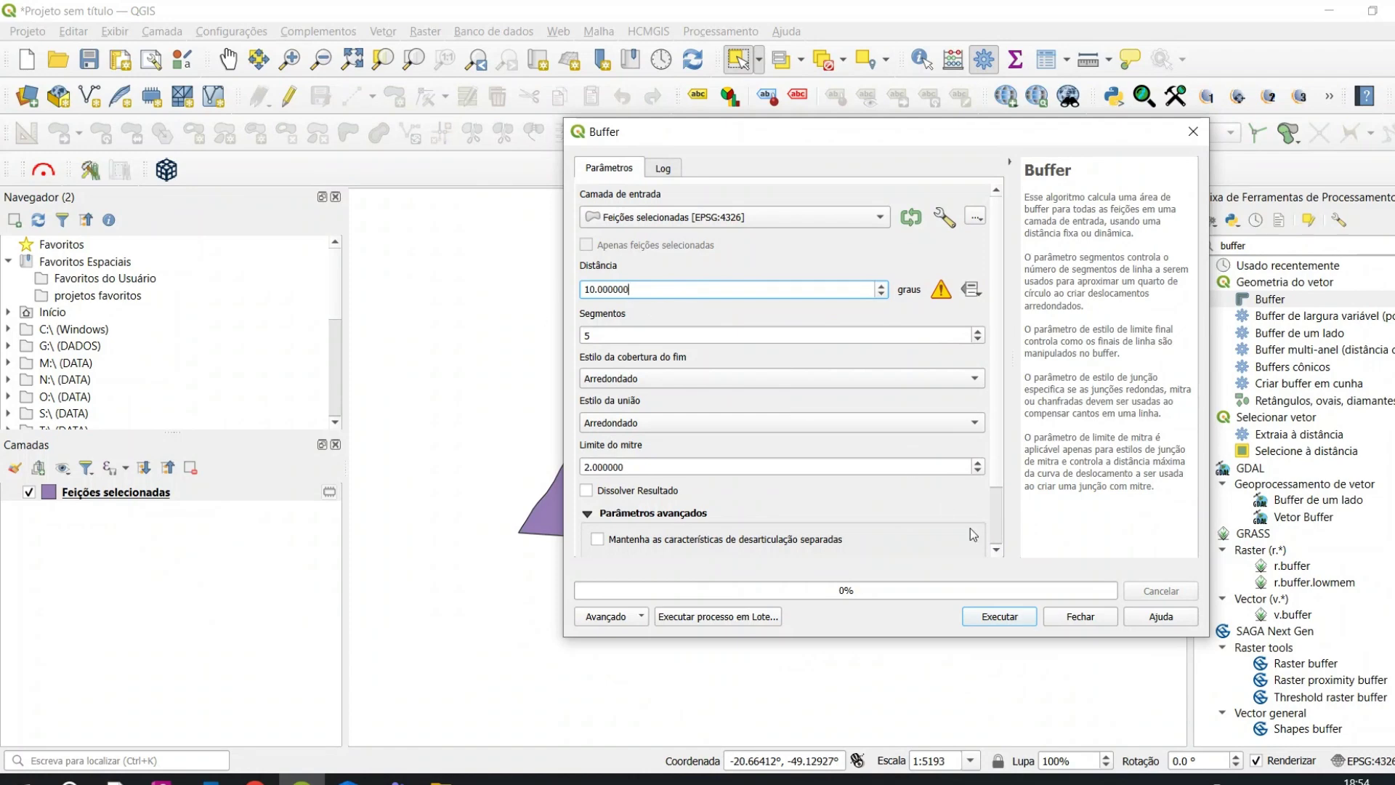
{"action": "left_click", "coordinate": [1013, 619]}
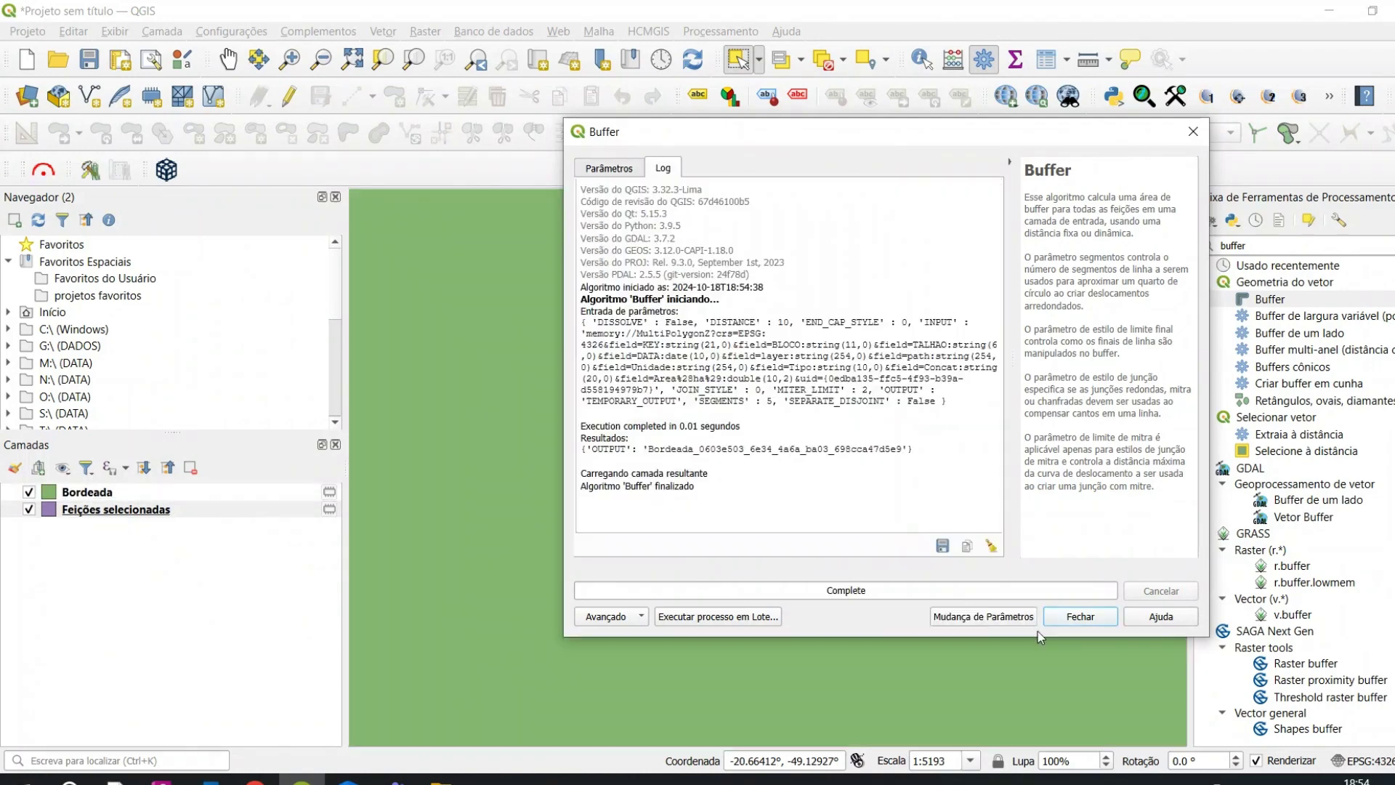
{"action": "left_click", "coordinate": [1083, 616]}
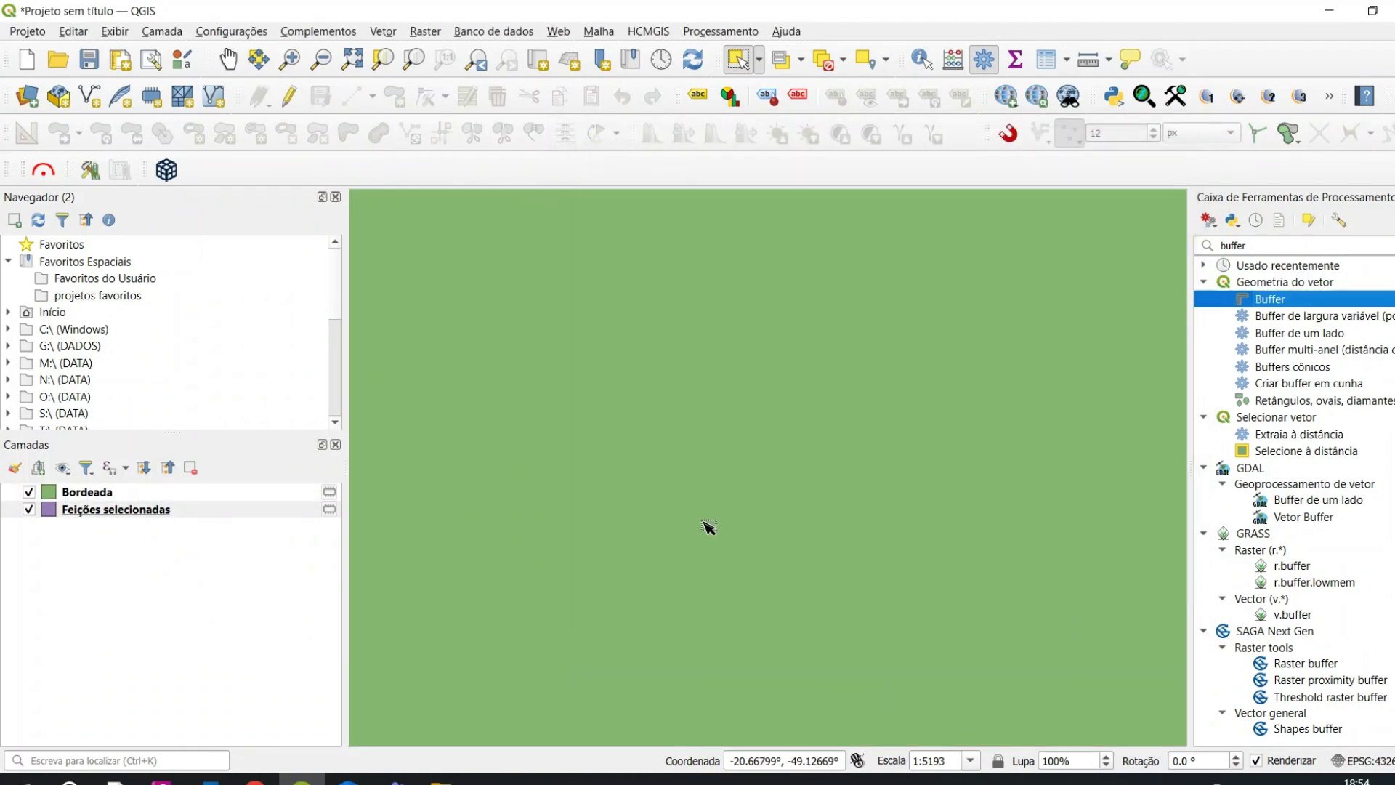
Step: Place the Feições selecionadas layer above the buffer layer in the layer order
{"action": "scroll", "coordinate": [708, 527], "scroll_direction": "down", "scroll_amount": 1}
{"action": "scroll", "coordinate": [709, 527], "scroll_direction": "down", "scroll_amount": 8}
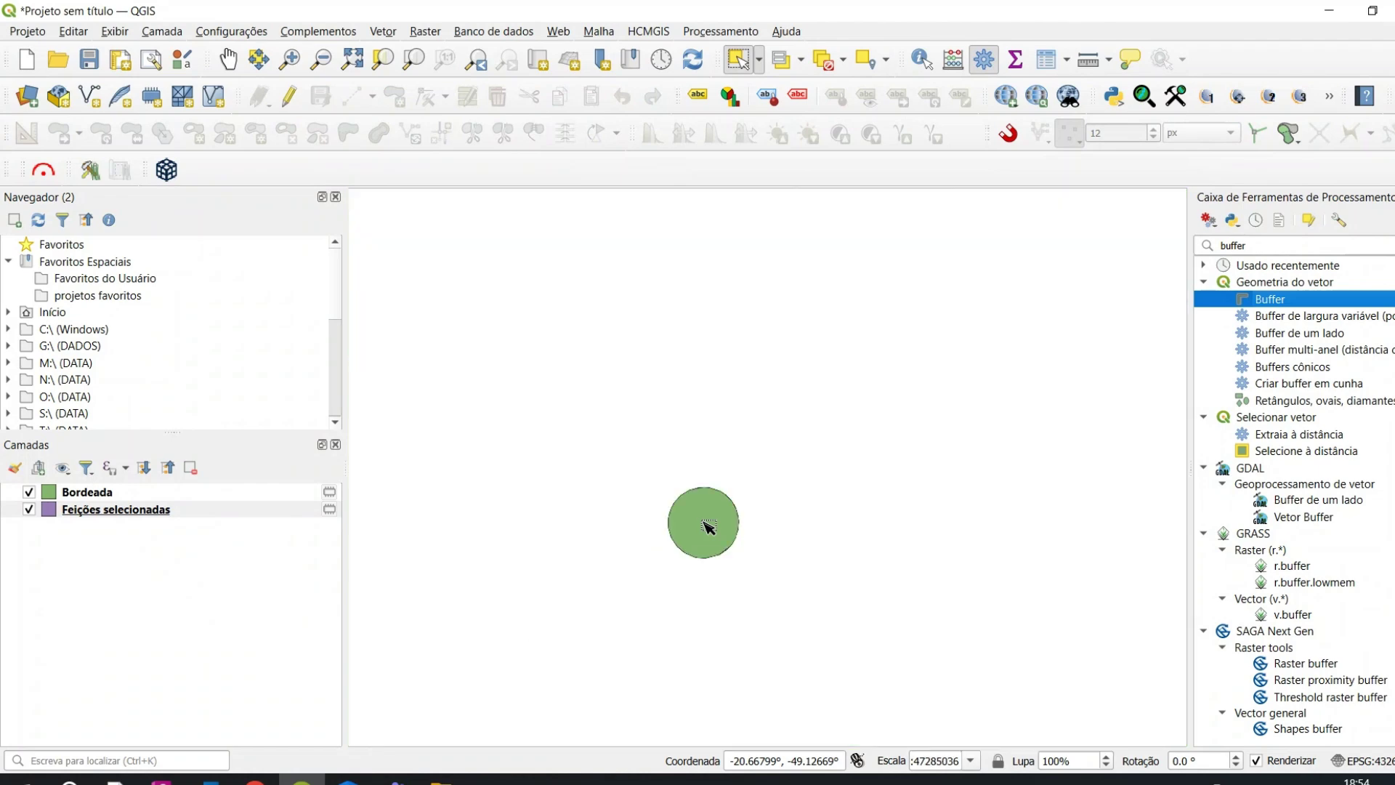
{"action": "scroll", "coordinate": [781, 552], "scroll_direction": "up", "scroll_amount": 2}
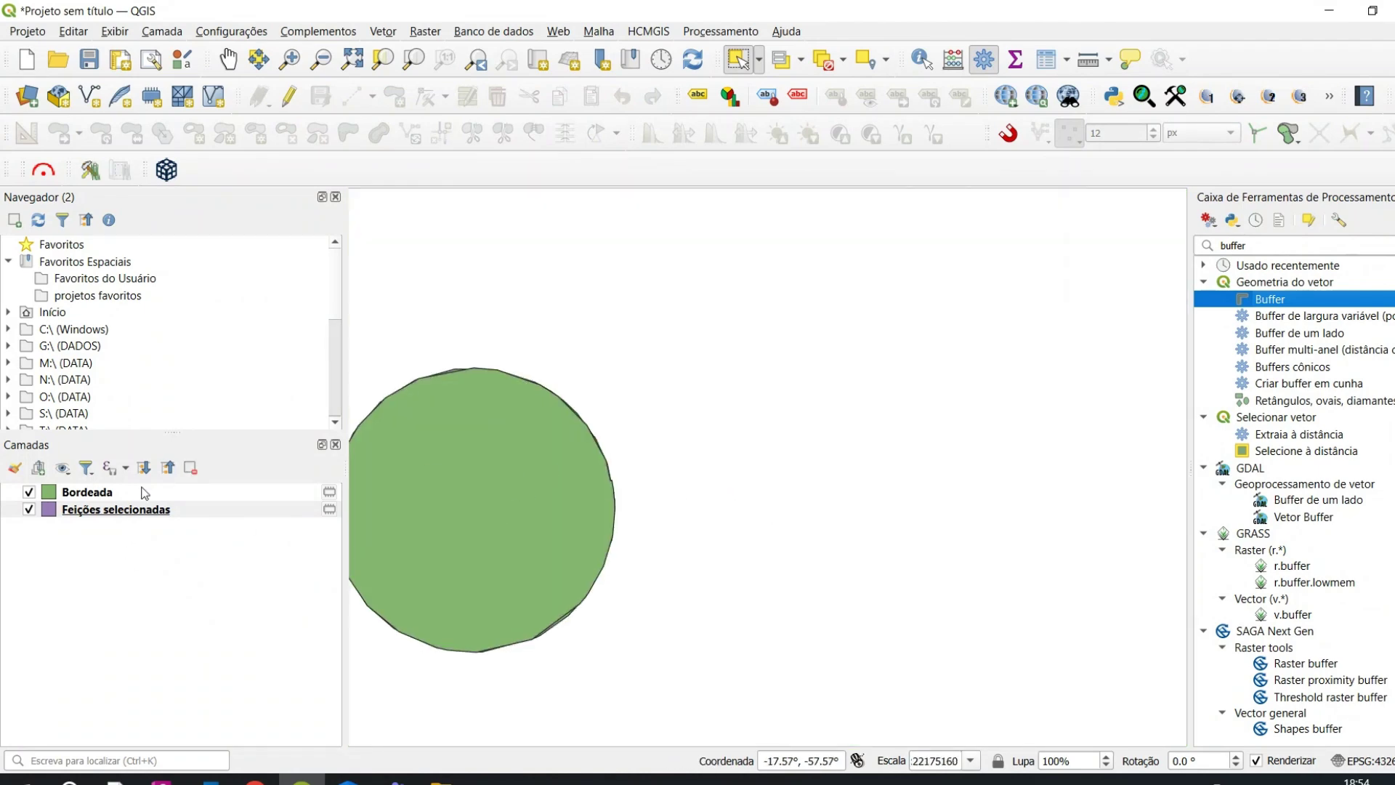
{"action": "left_click", "coordinate": [78, 492]}
{"action": "left_click", "coordinate": [91, 509]}
{"action": "double_click", "coordinate": [100, 508]}
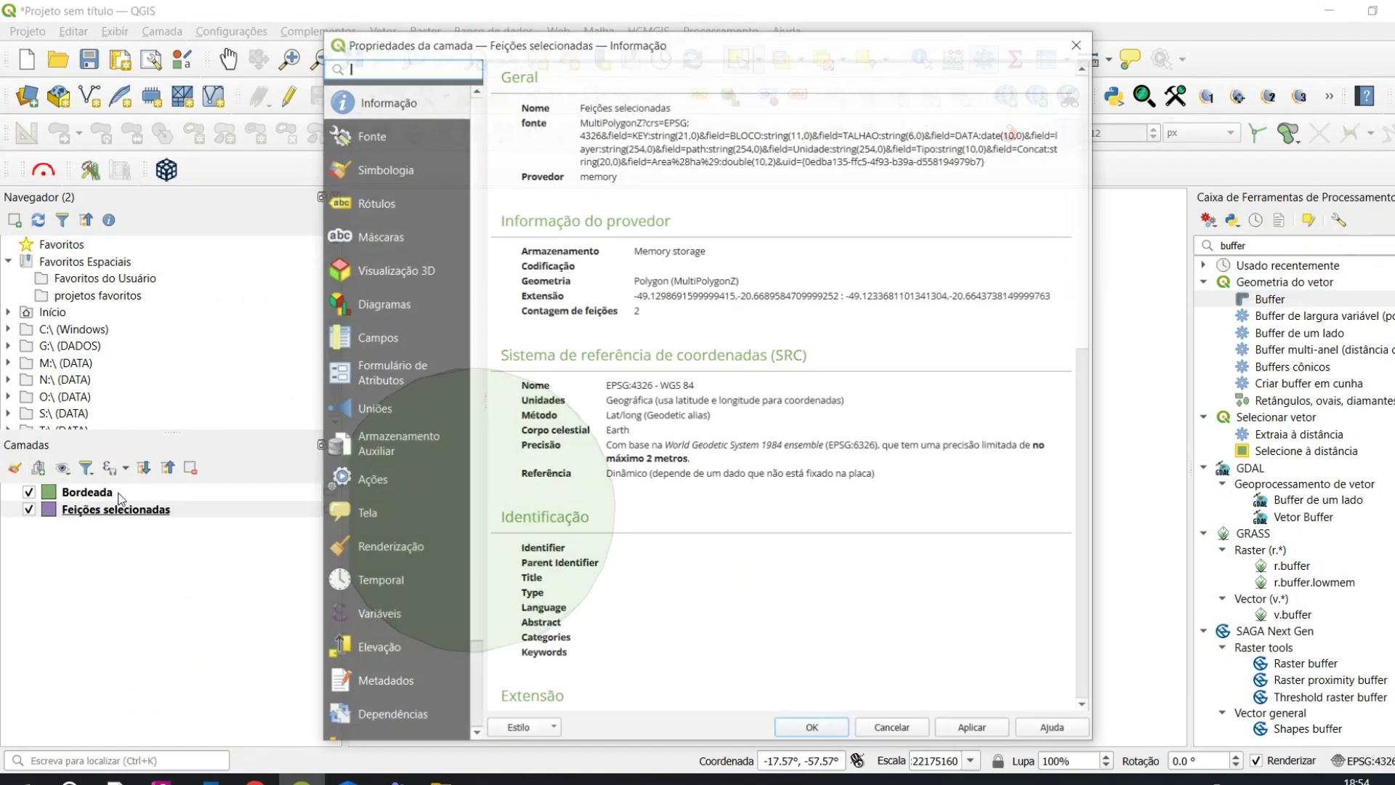
{"action": "key", "text": "Escape"}
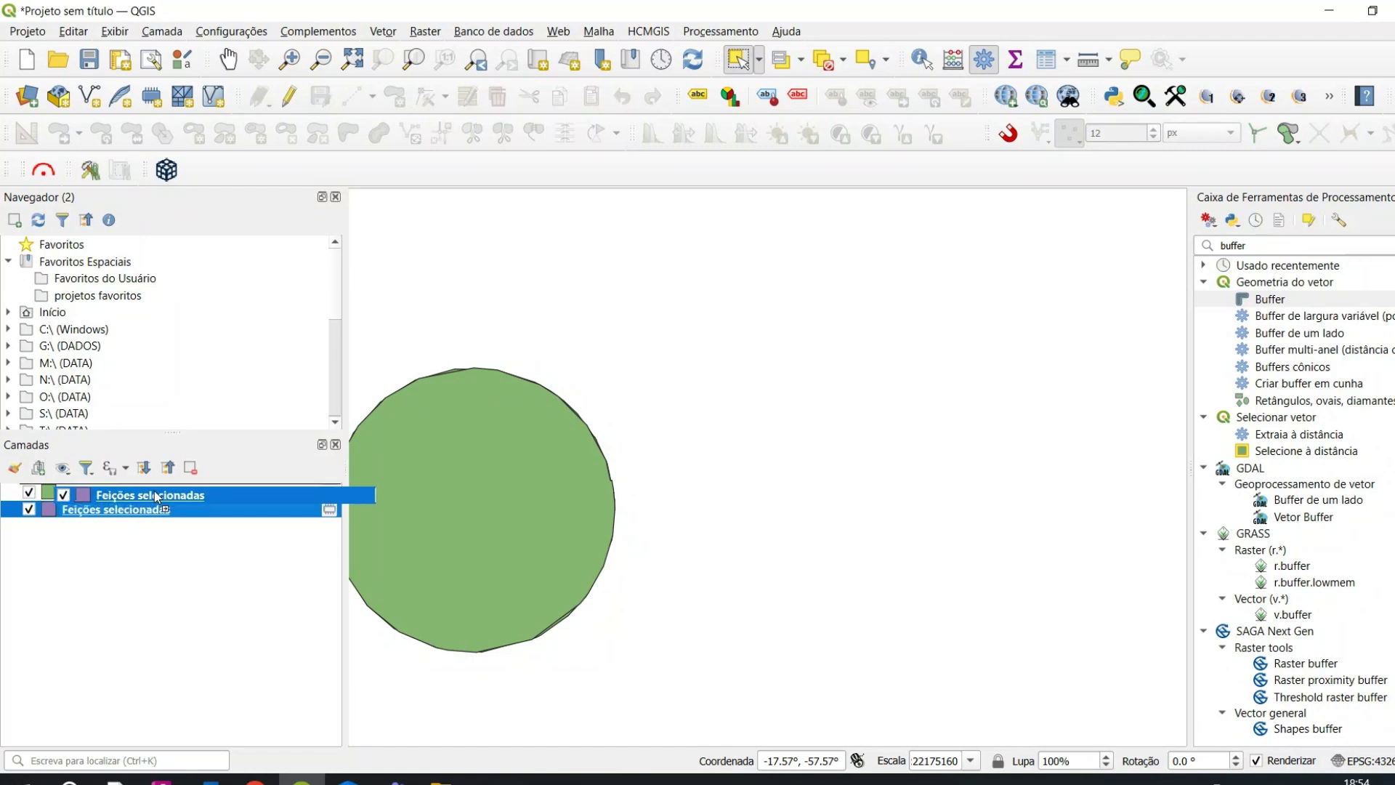
{"action": "left_click", "coordinate": [332, 547]}
{"action": "left_click_drag", "start_coordinate": [144, 511], "coordinate": [149, 486]}
Step: Compare the size of the original polygons with the extent of the 10-degree buffer on the map
{"action": "scroll", "coordinate": [517, 523], "scroll_direction": "up", "scroll_amount": 3}
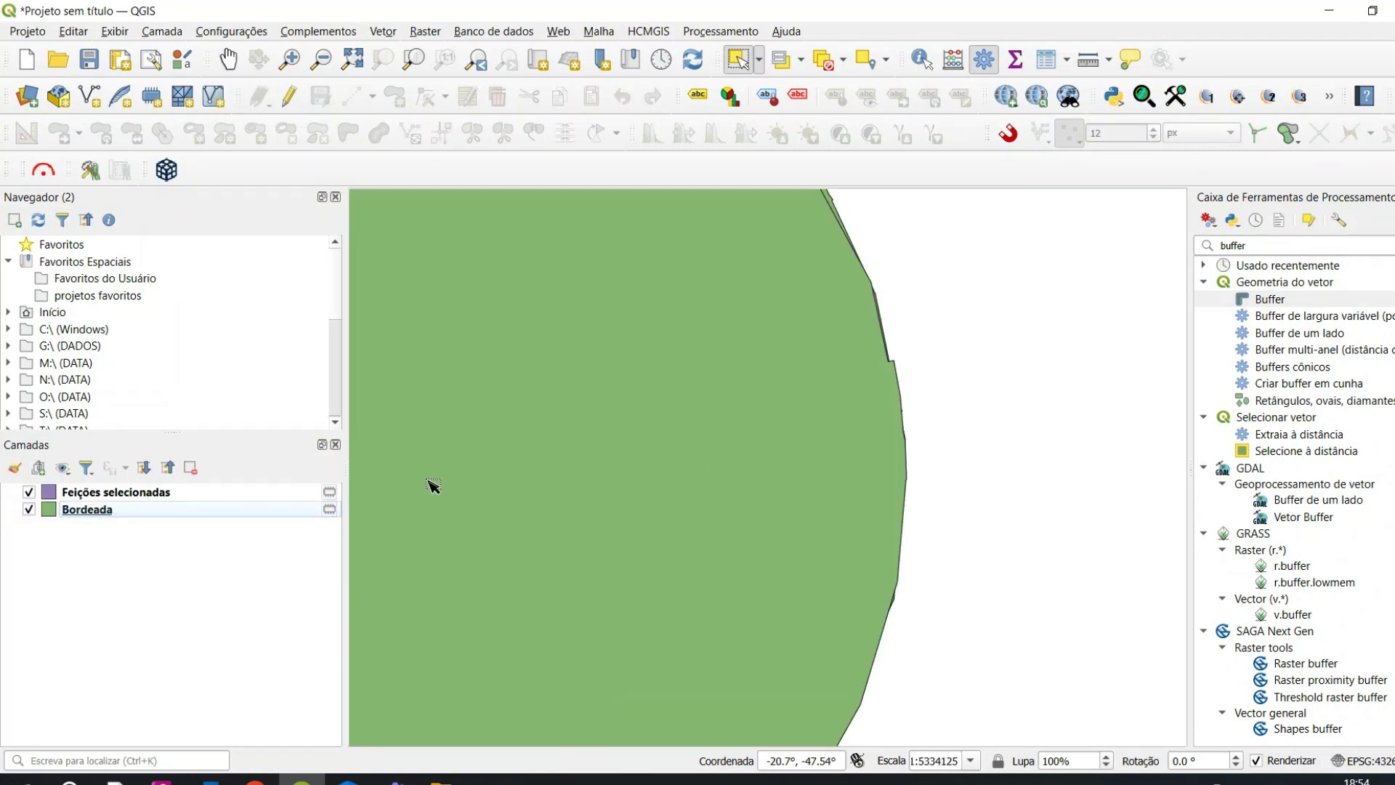
{"action": "left_click_drag", "start_coordinate": [429, 483], "coordinate": [828, 508]}
{"action": "scroll", "coordinate": [626, 517], "scroll_direction": "down", "scroll_amount": 2}
{"action": "scroll", "coordinate": [567, 519], "scroll_direction": "up", "scroll_amount": 1}
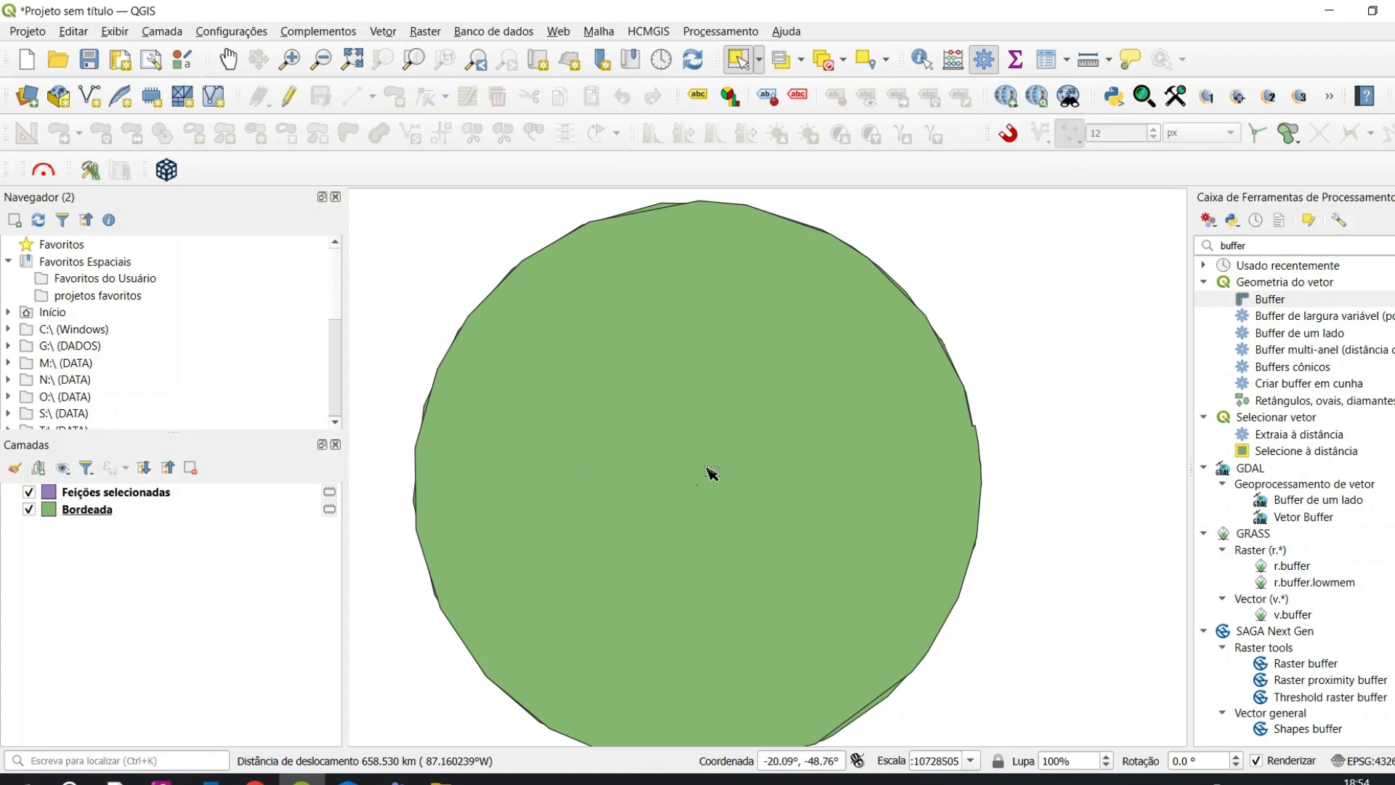
{"action": "scroll", "coordinate": [707, 489], "scroll_direction": "up", "scroll_amount": 4}
{"action": "scroll", "coordinate": [614, 494], "scroll_direction": "down", "scroll_amount": 5}
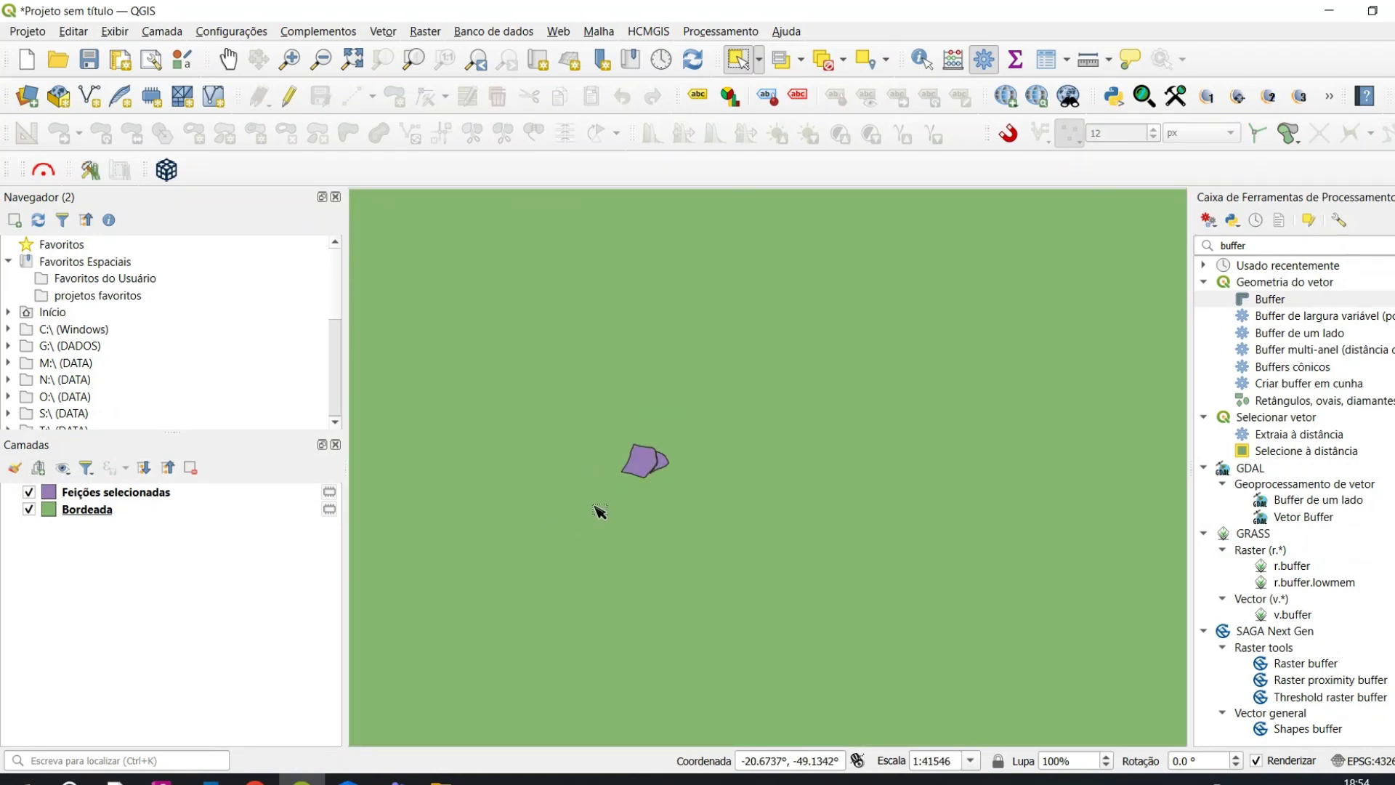
{"action": "scroll", "coordinate": [602, 504], "scroll_direction": "down", "scroll_amount": 2}
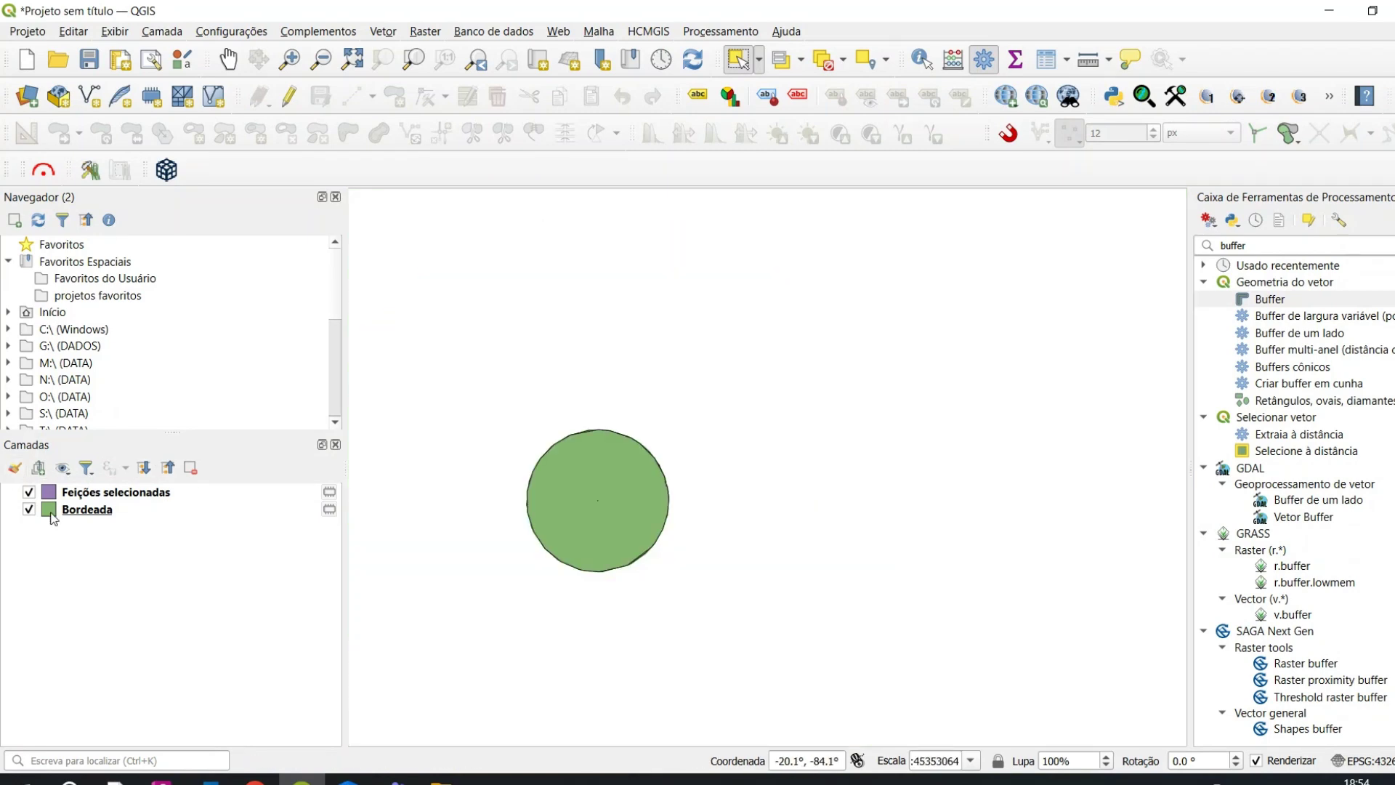
Step: Remove the Bordeada buffer layer from the project
{"action": "left_click", "coordinate": [94, 511]}
{"action": "right_click", "coordinate": [101, 512]}
{"action": "left_click", "coordinate": [140, 217]}
{"action": "left_click", "coordinate": [709, 418]}
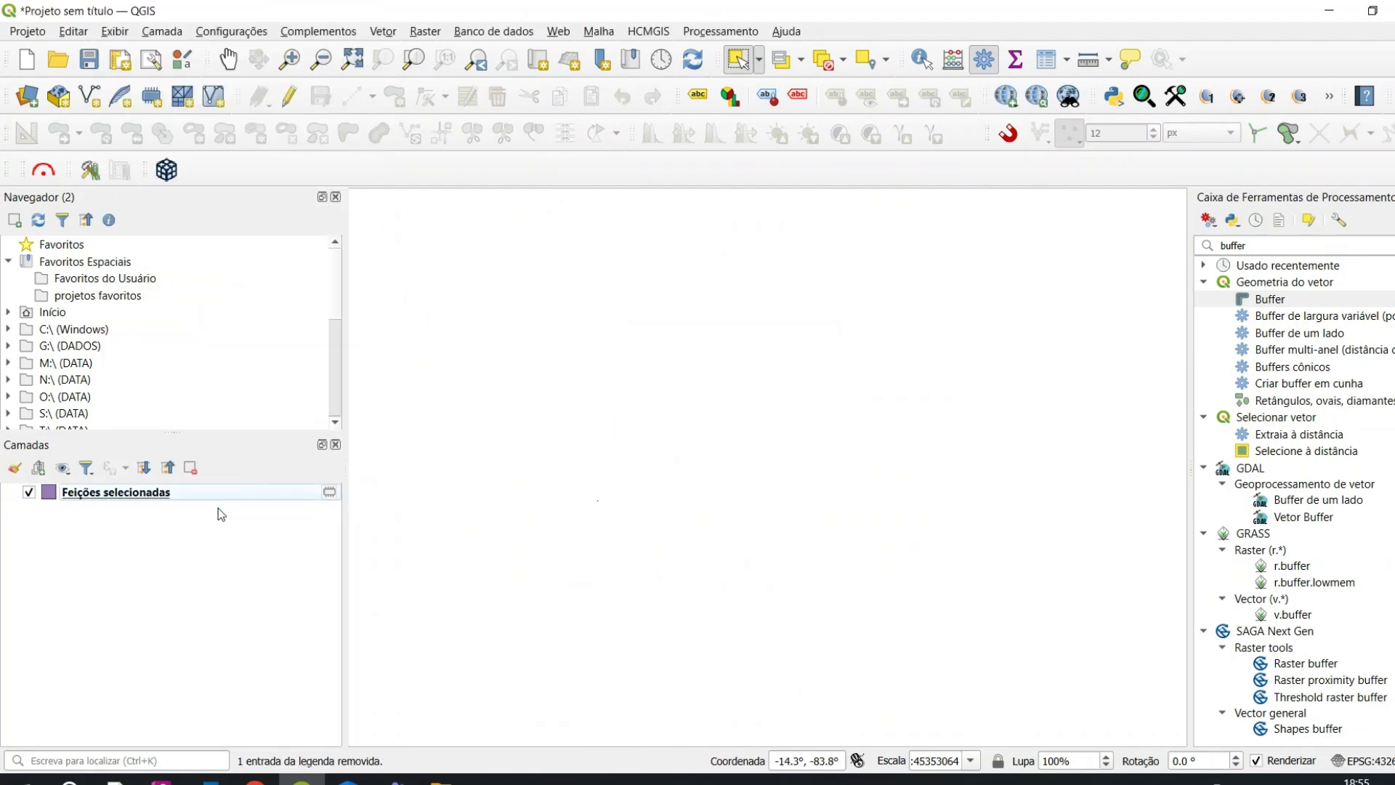
Step: Buffer the Feições selecionadas layer by 1 degree and place the resulting buffer layer beneath it in the layer order
{"action": "left_click", "coordinate": [191, 499]}
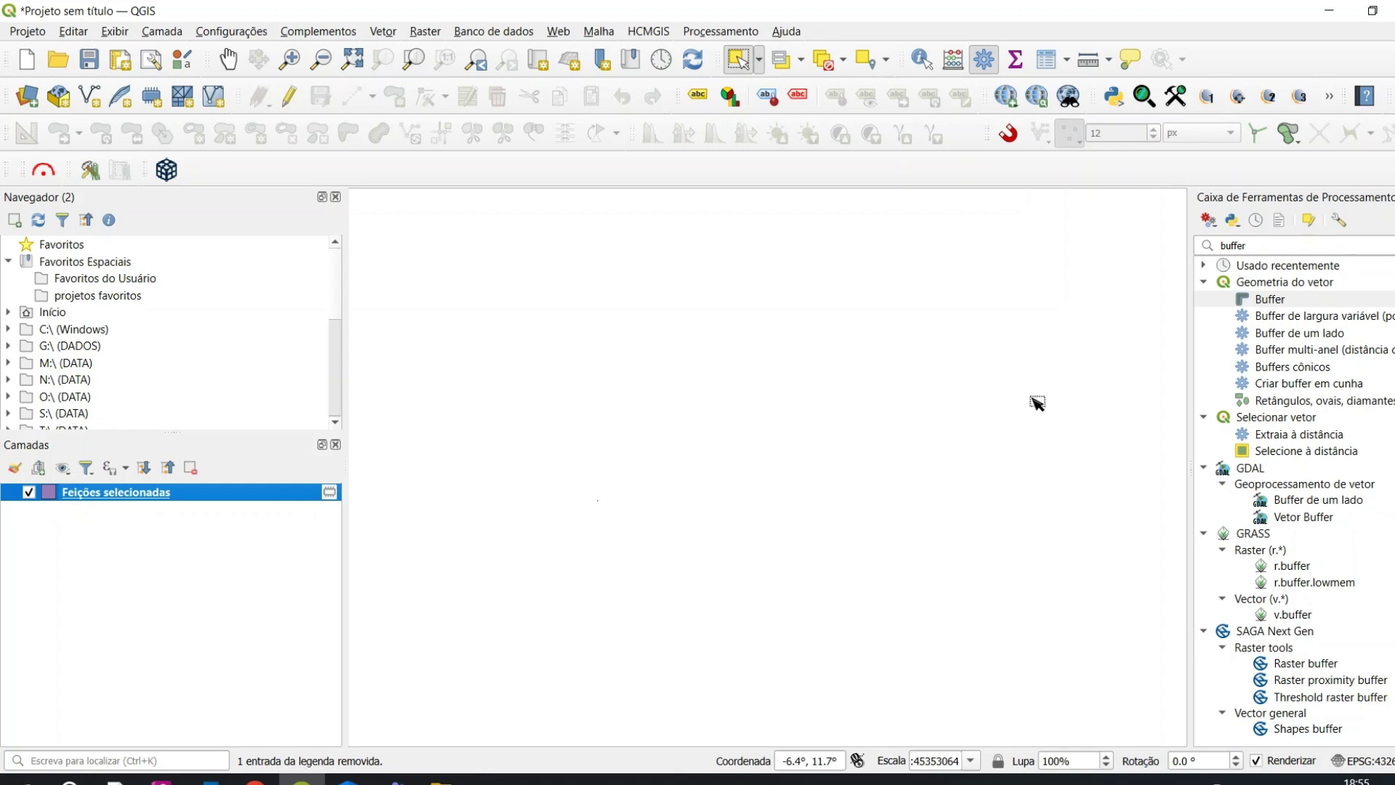
{"action": "double_click", "coordinate": [1287, 304]}
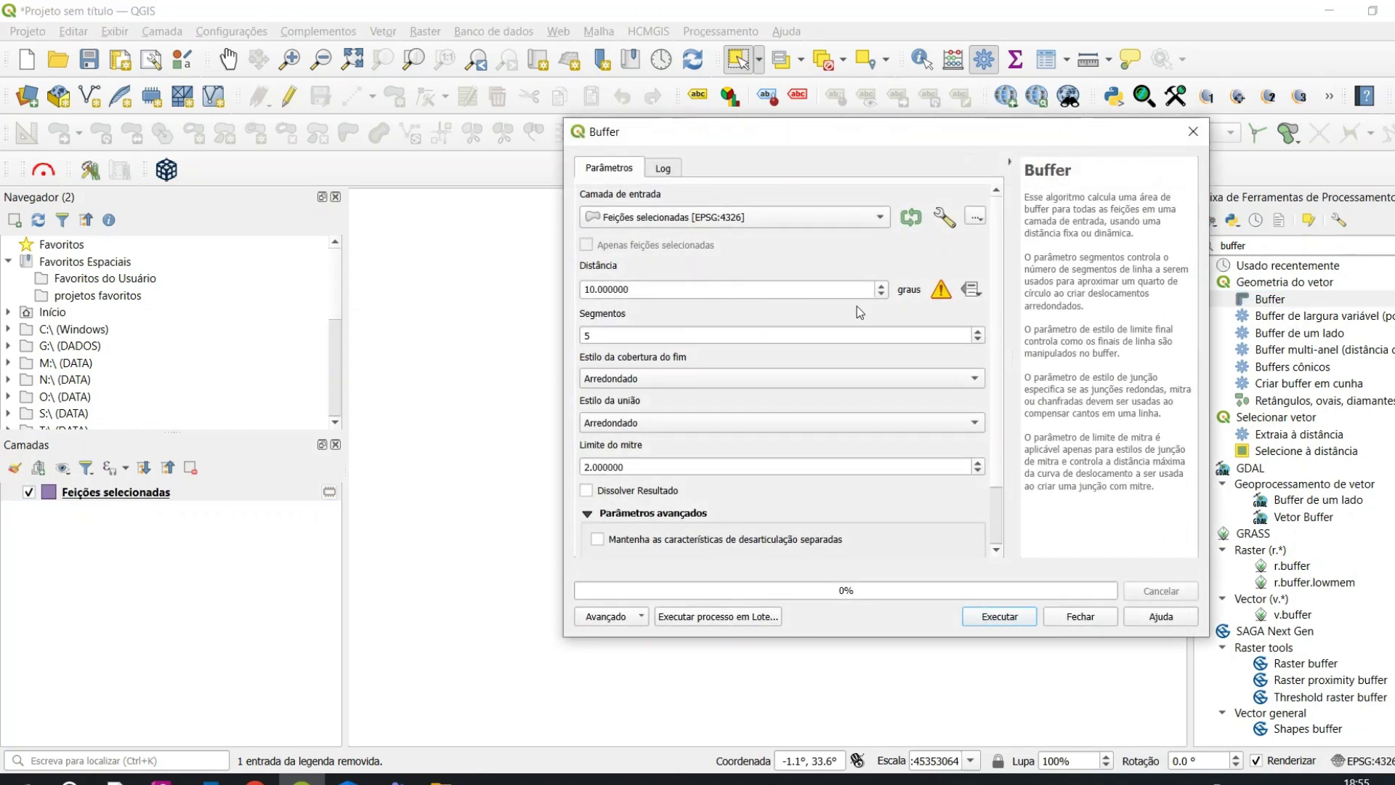
{"action": "double_click", "coordinate": [676, 290]}
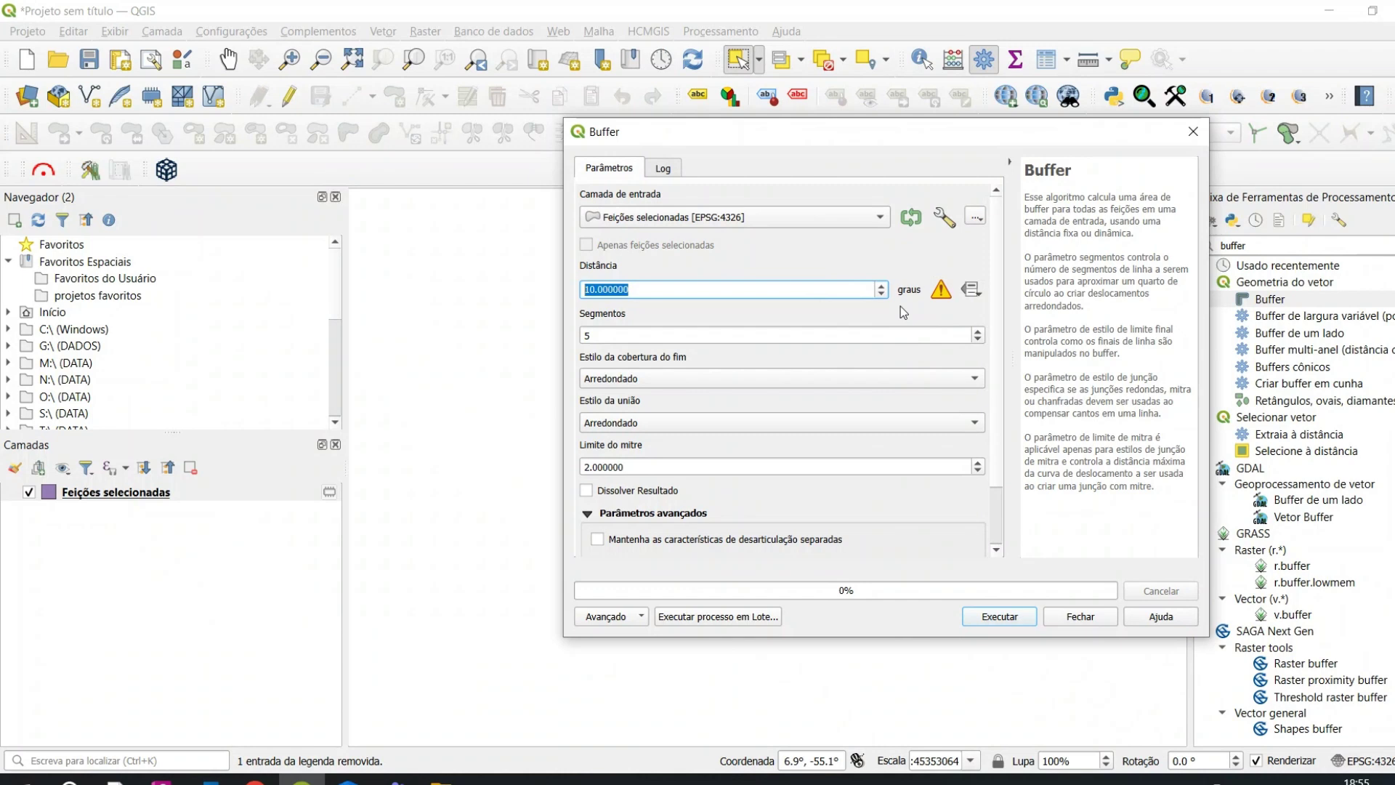
{"action": "left_click", "coordinate": [654, 287]}
{"action": "key", "text": "ctrl+a"}
{"action": "type", "text": "1"}
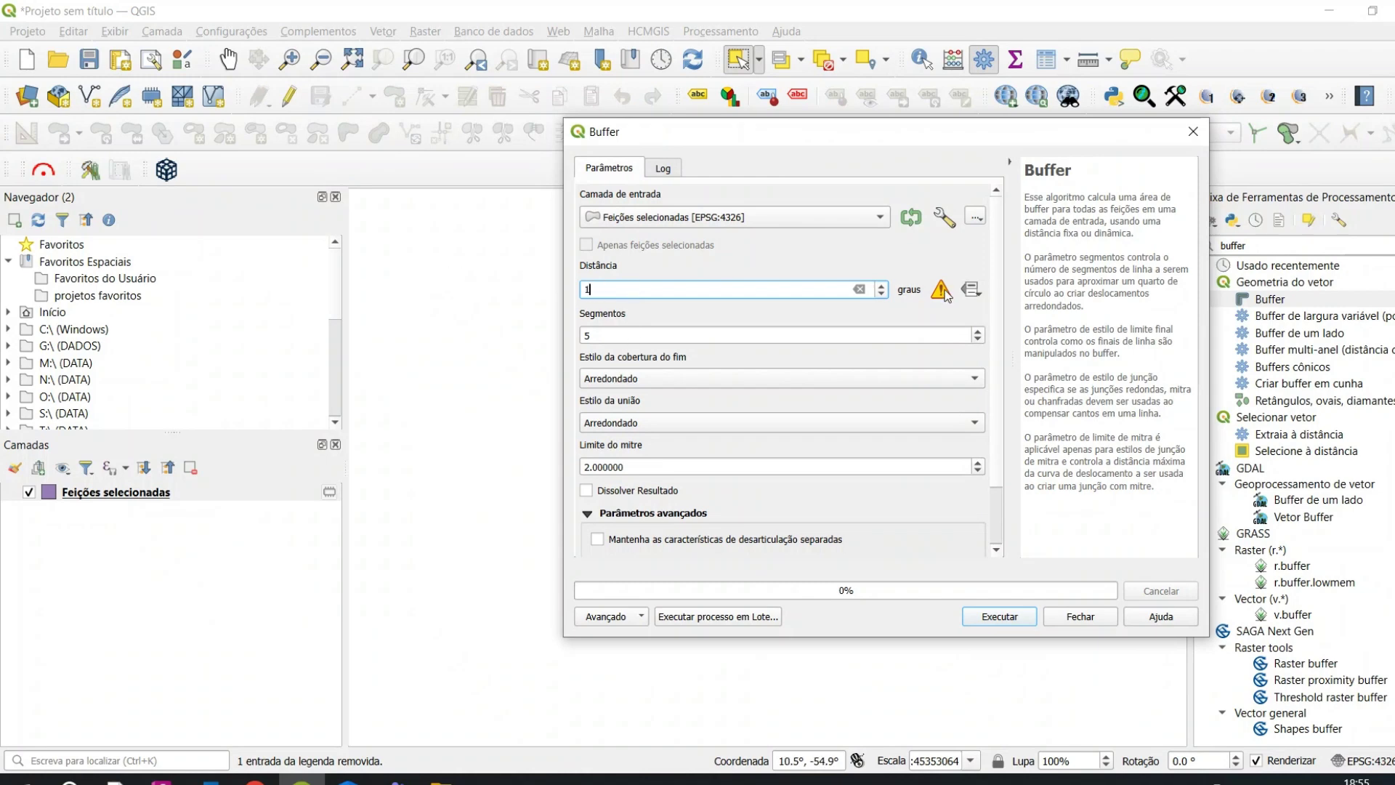
{"action": "left_click", "coordinate": [1000, 617]}
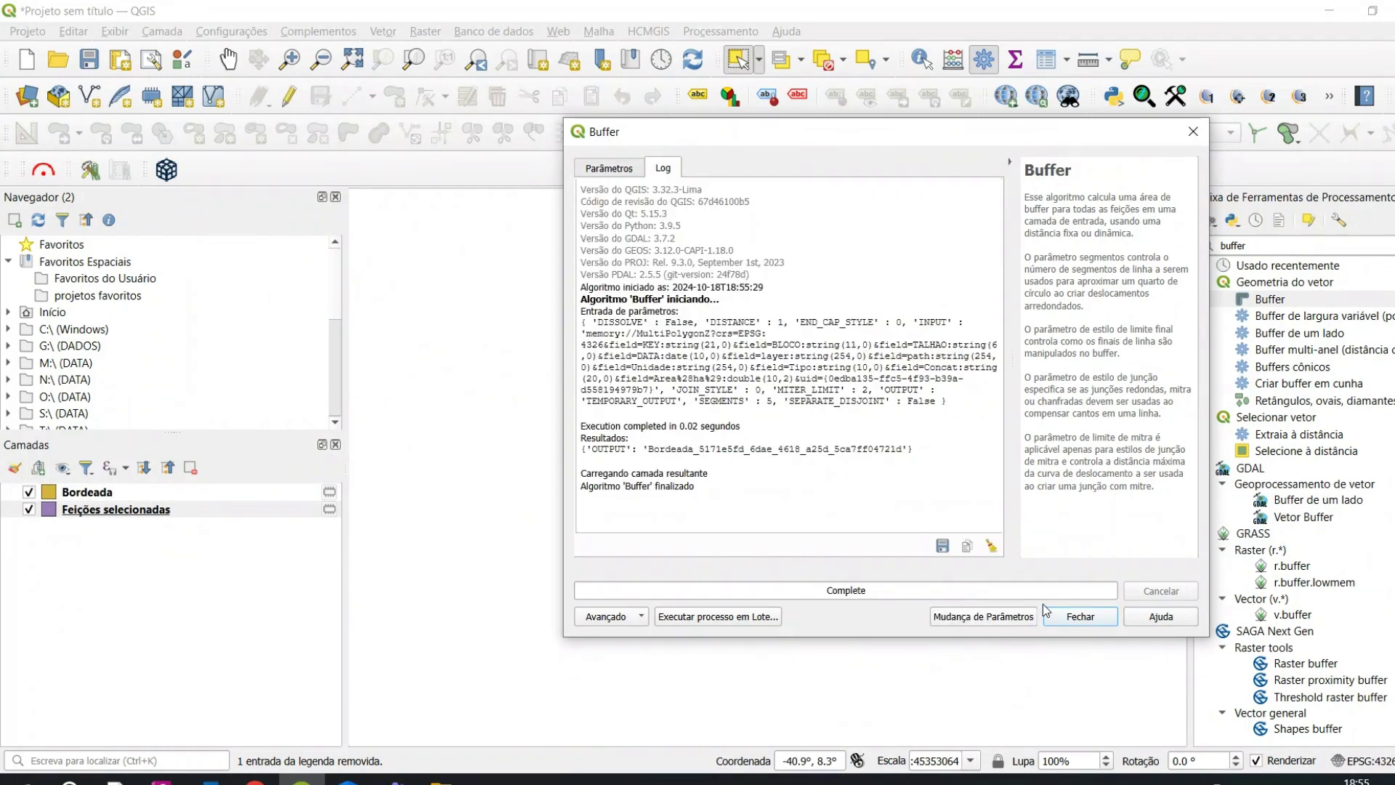
{"action": "left_click", "coordinate": [1078, 617]}
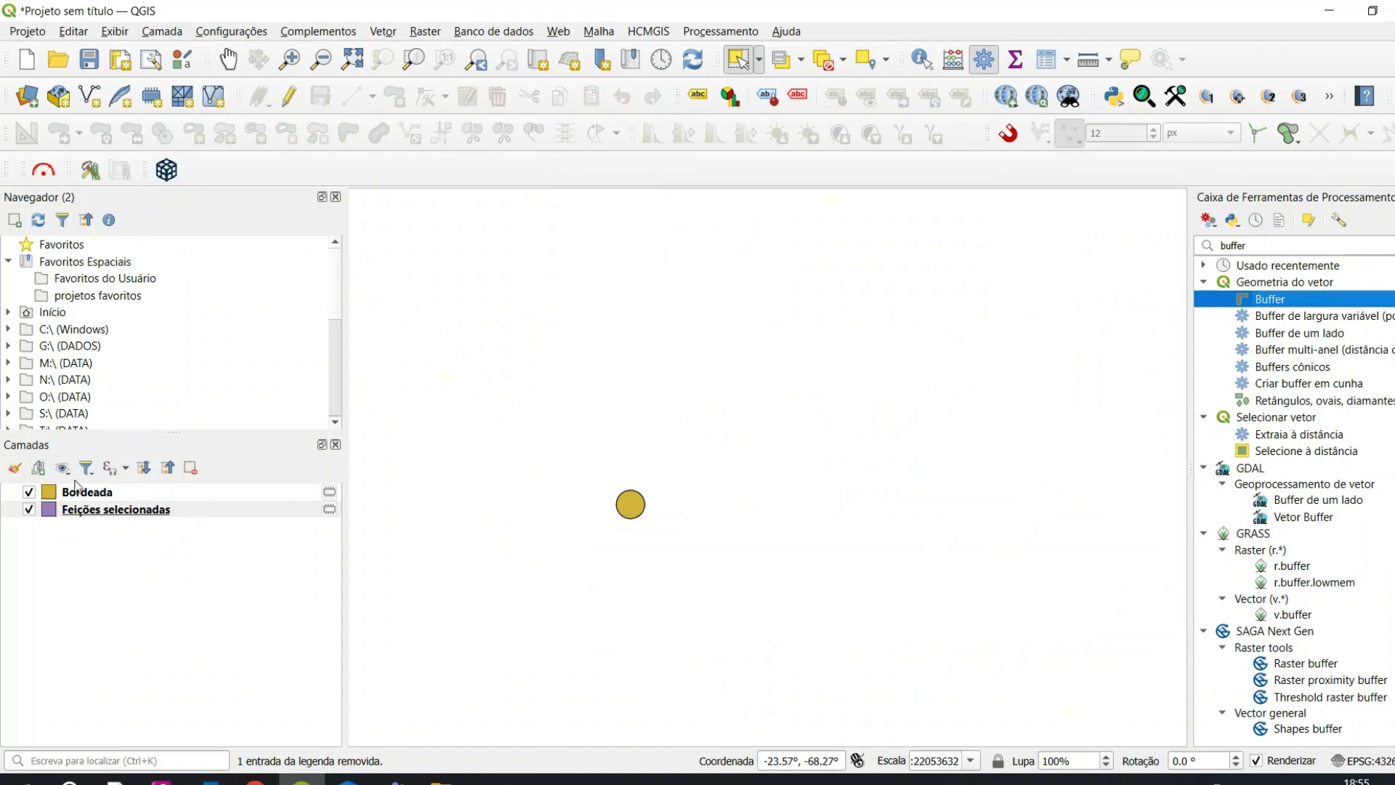
{"action": "left_click_drag", "start_coordinate": [78, 491], "coordinate": [146, 519]}
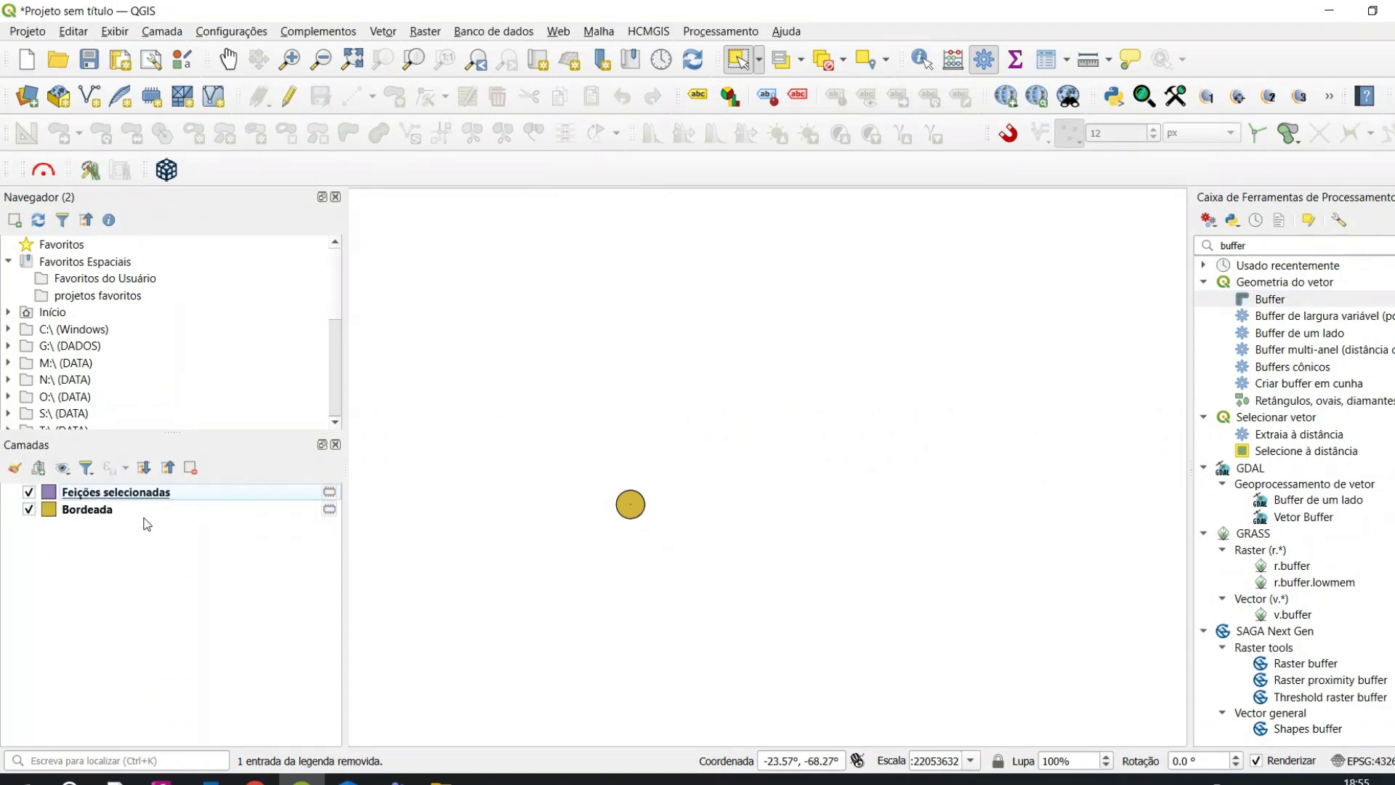
Step: Start a distance measurement from the original polygons at the centre of the 1-degree buffer towards its outer edge
{"action": "scroll", "coordinate": [623, 516], "scroll_direction": "up", "scroll_amount": 3}
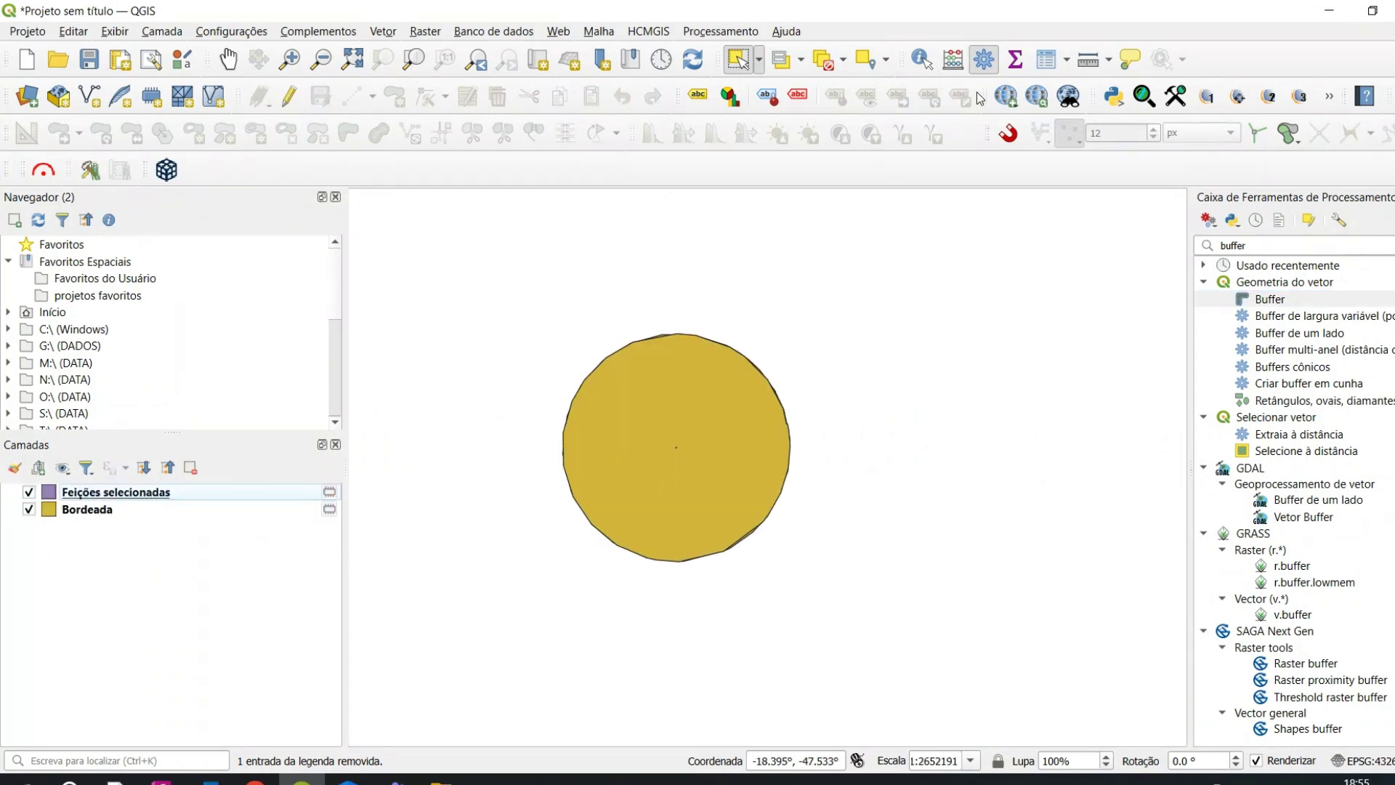
{"action": "left_click", "coordinate": [1088, 59]}
{"action": "scroll", "coordinate": [680, 441], "scroll_direction": "up", "scroll_amount": 2}
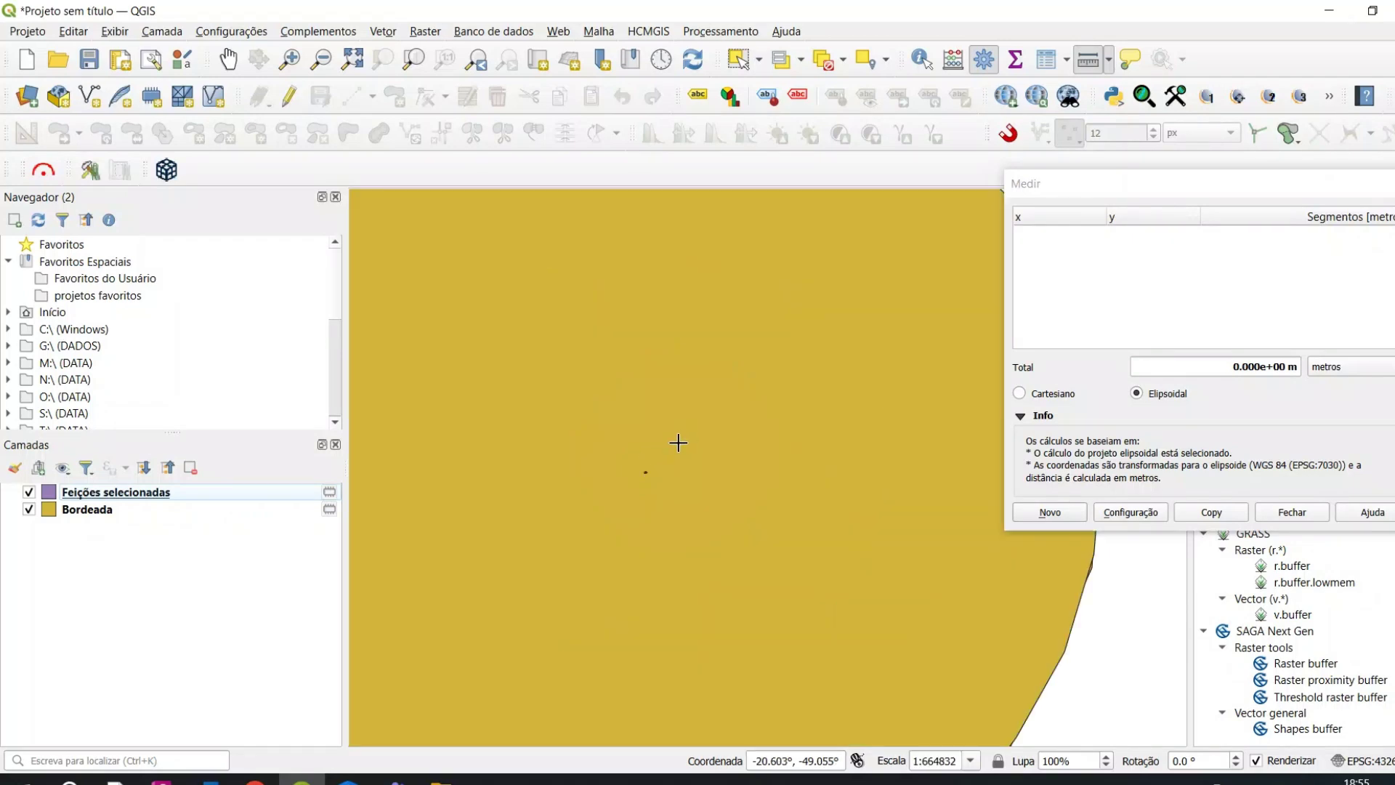
{"action": "scroll", "coordinate": [660, 465], "scroll_direction": "up", "scroll_amount": 5}
{"action": "left_click", "coordinate": [623, 470]}
{"action": "scroll", "coordinate": [617, 475], "scroll_direction": "down", "scroll_amount": 4}
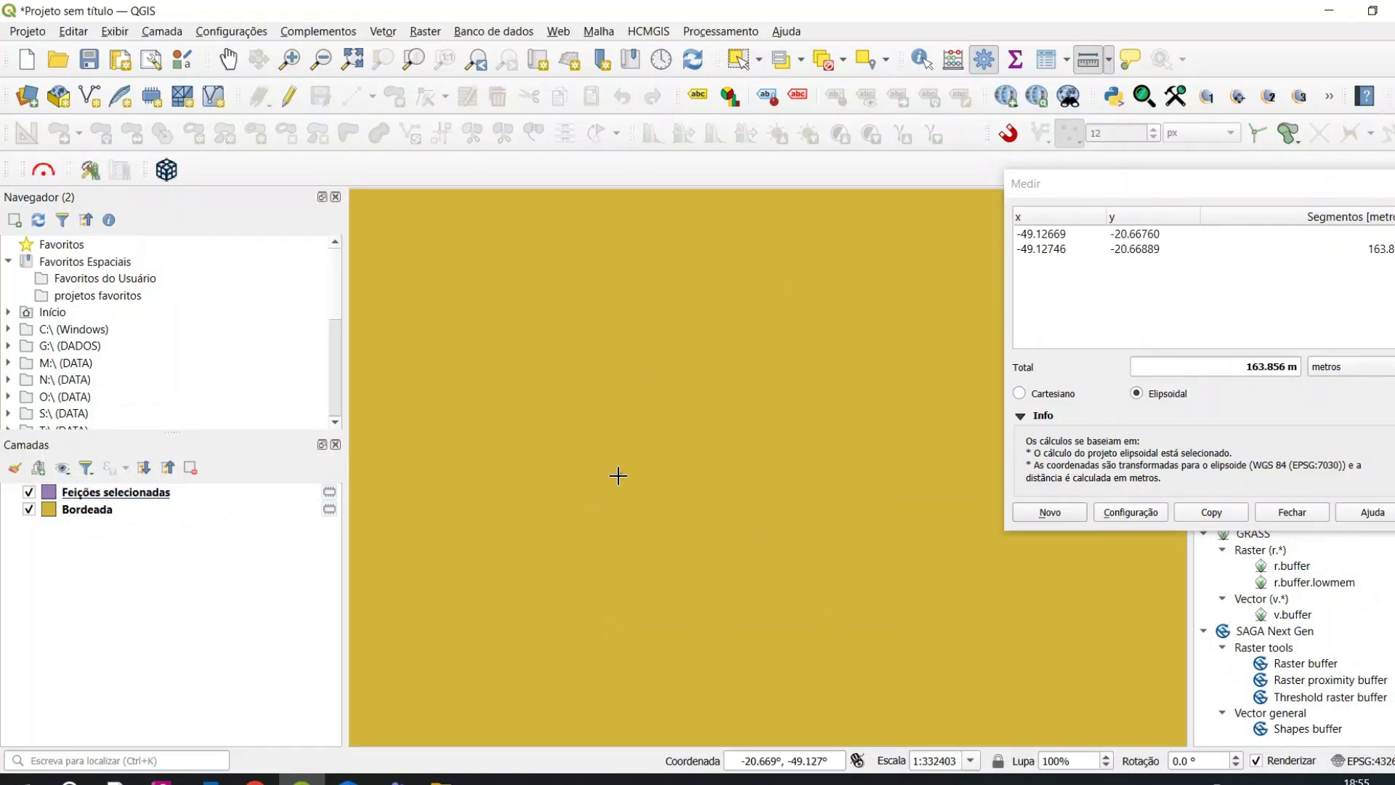
{"action": "scroll", "coordinate": [639, 476], "scroll_direction": "down", "scroll_amount": 2}
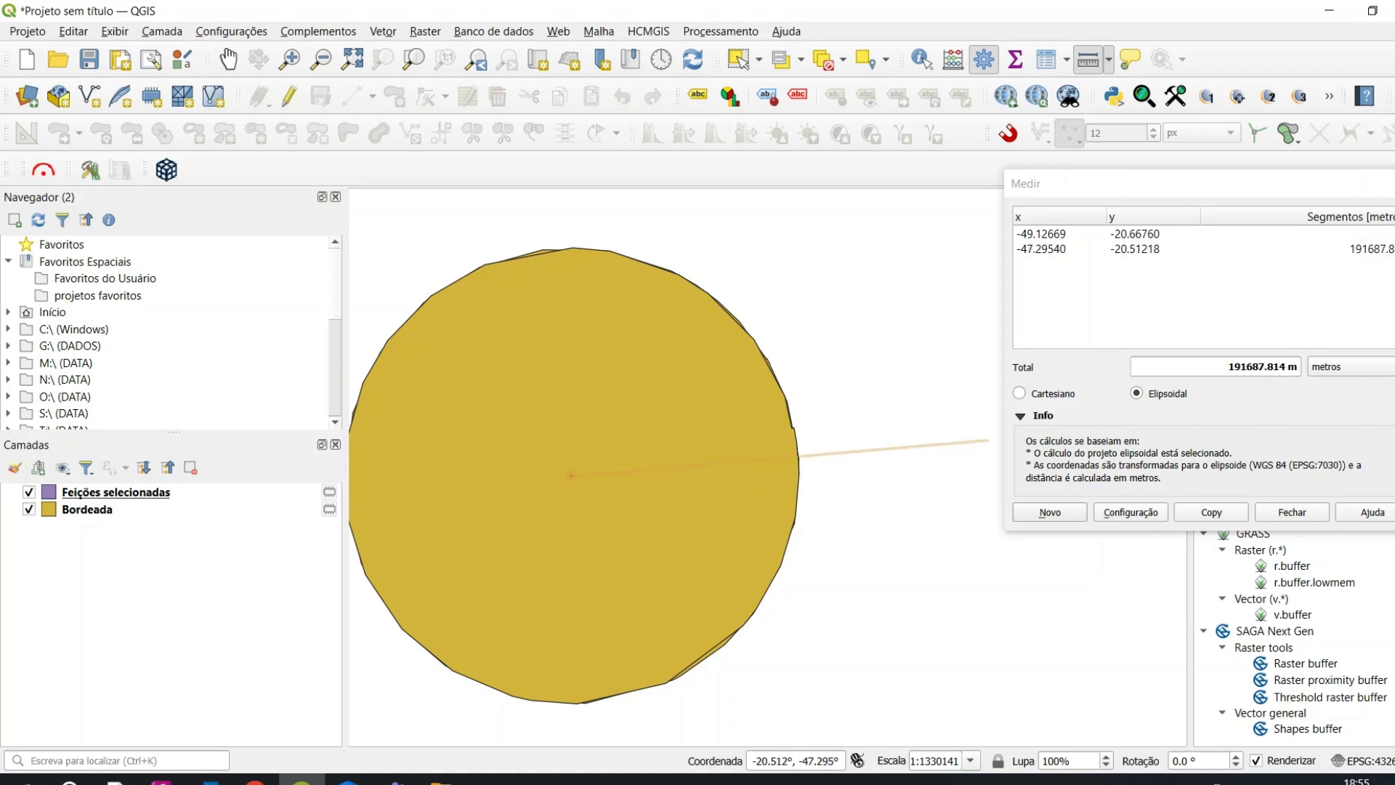
Step: Switch the measurement units to quilômetros, measure the 1-degree buffer's radius out to its edge, and close the measurement
{"action": "left_click", "coordinate": [1356, 355]}
{"action": "left_click", "coordinate": [1355, 366]}
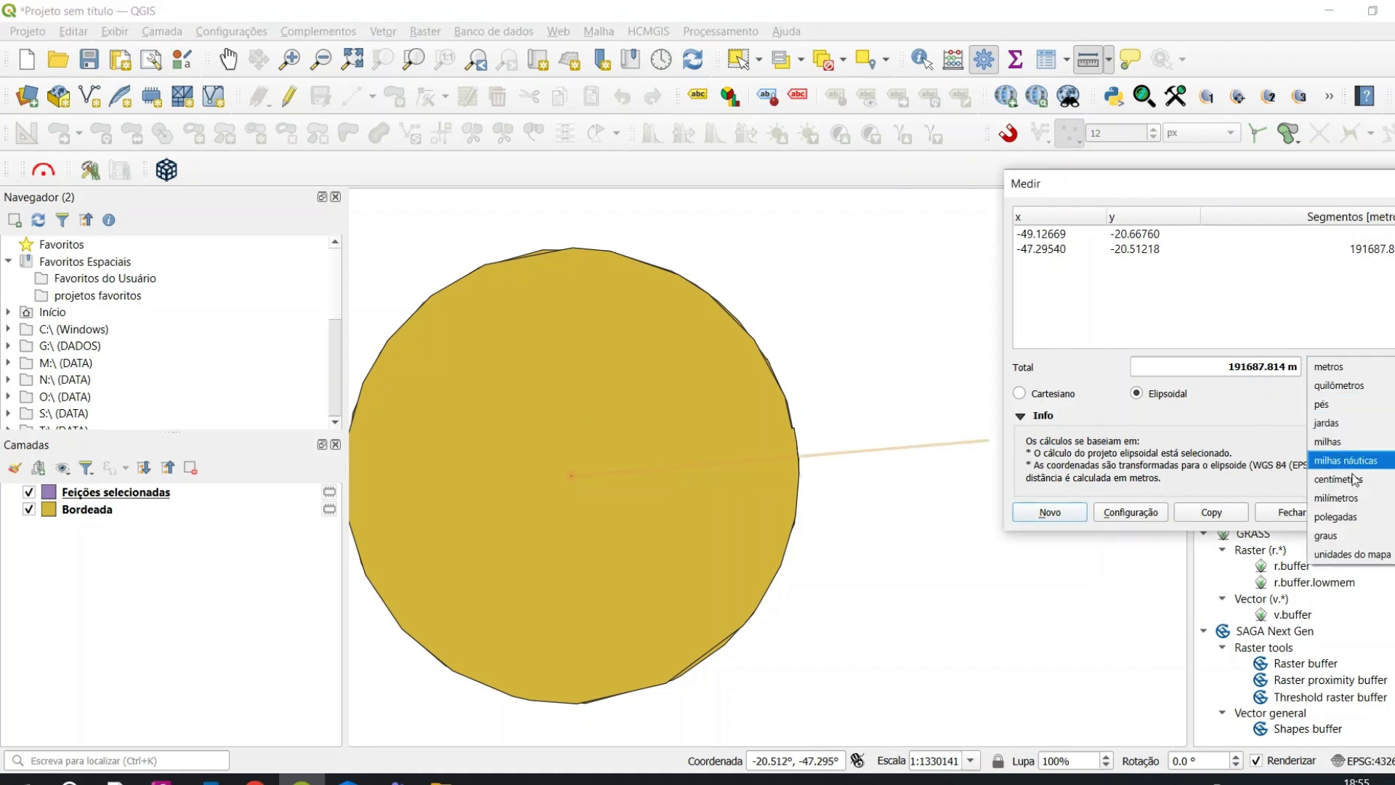
{"action": "left_click", "coordinate": [1342, 385]}
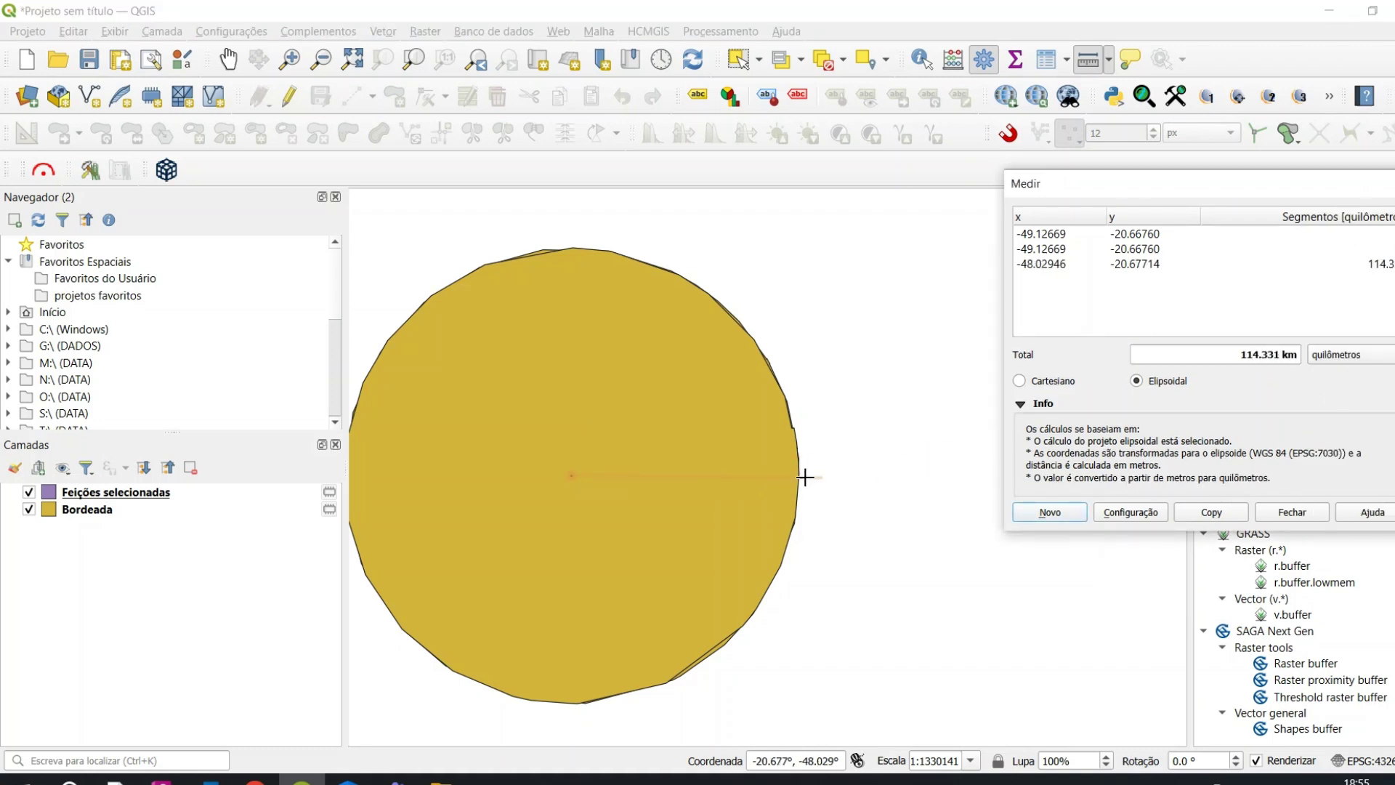
{"action": "scroll", "coordinate": [807, 458], "scroll_direction": "up", "scroll_amount": 1}
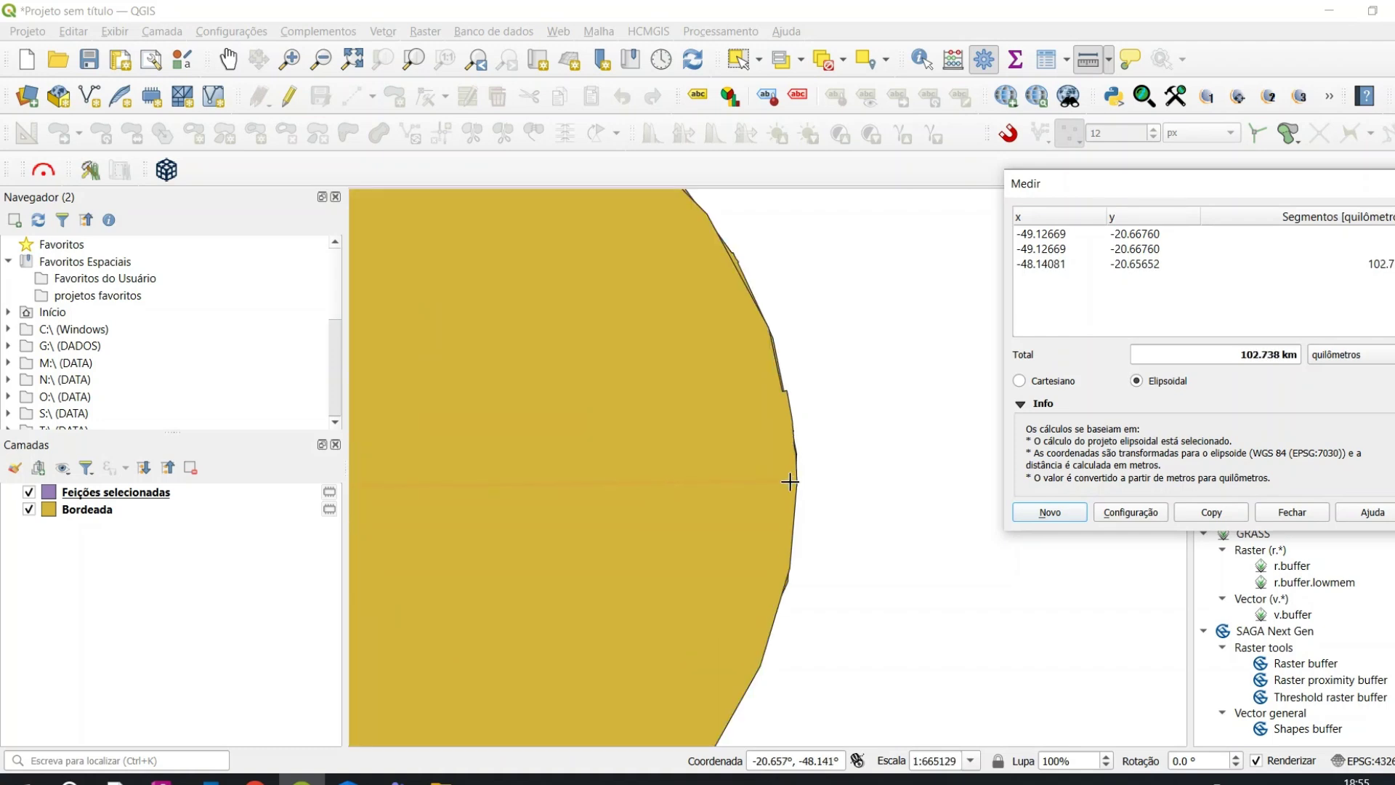
{"action": "scroll", "coordinate": [791, 480], "scroll_direction": "down", "scroll_amount": 1}
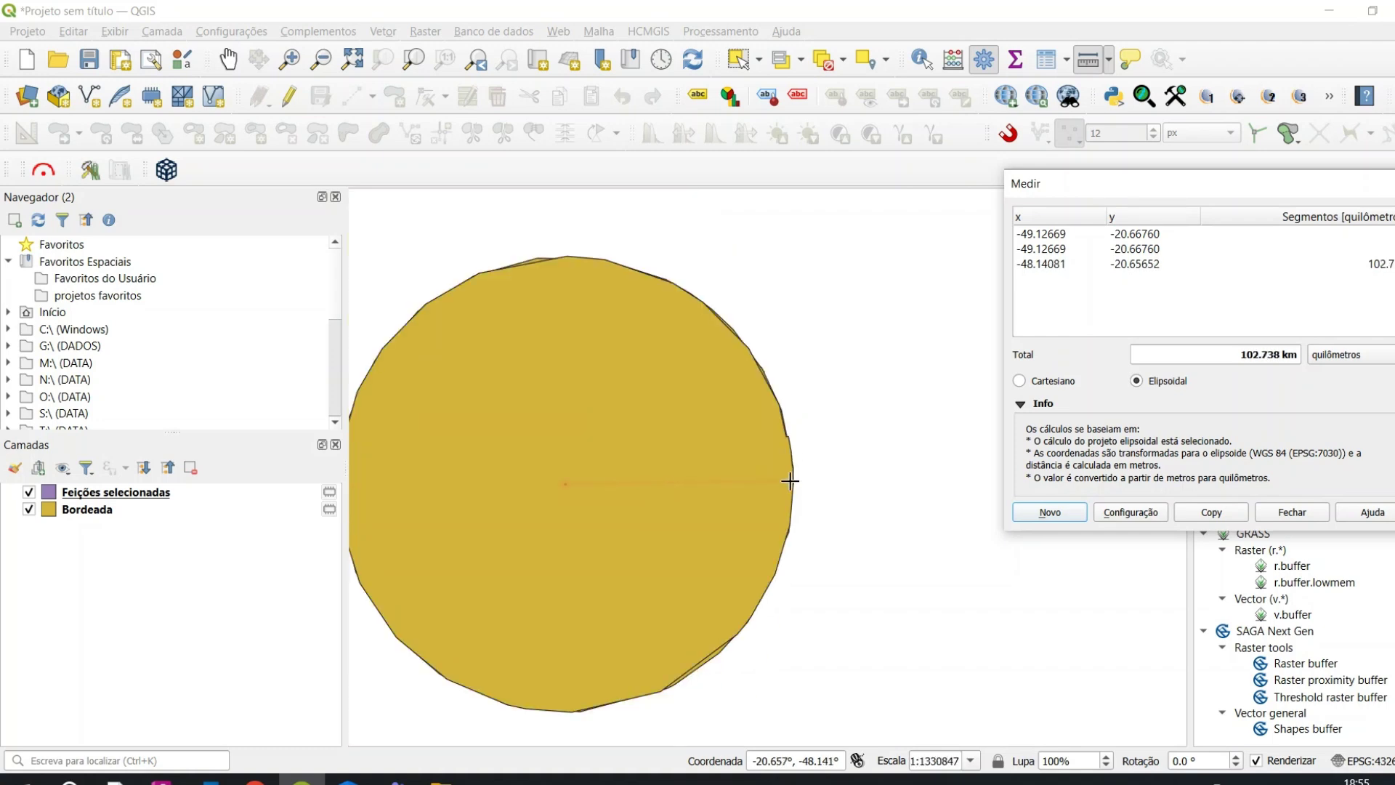
{"action": "key", "text": "Escape"}
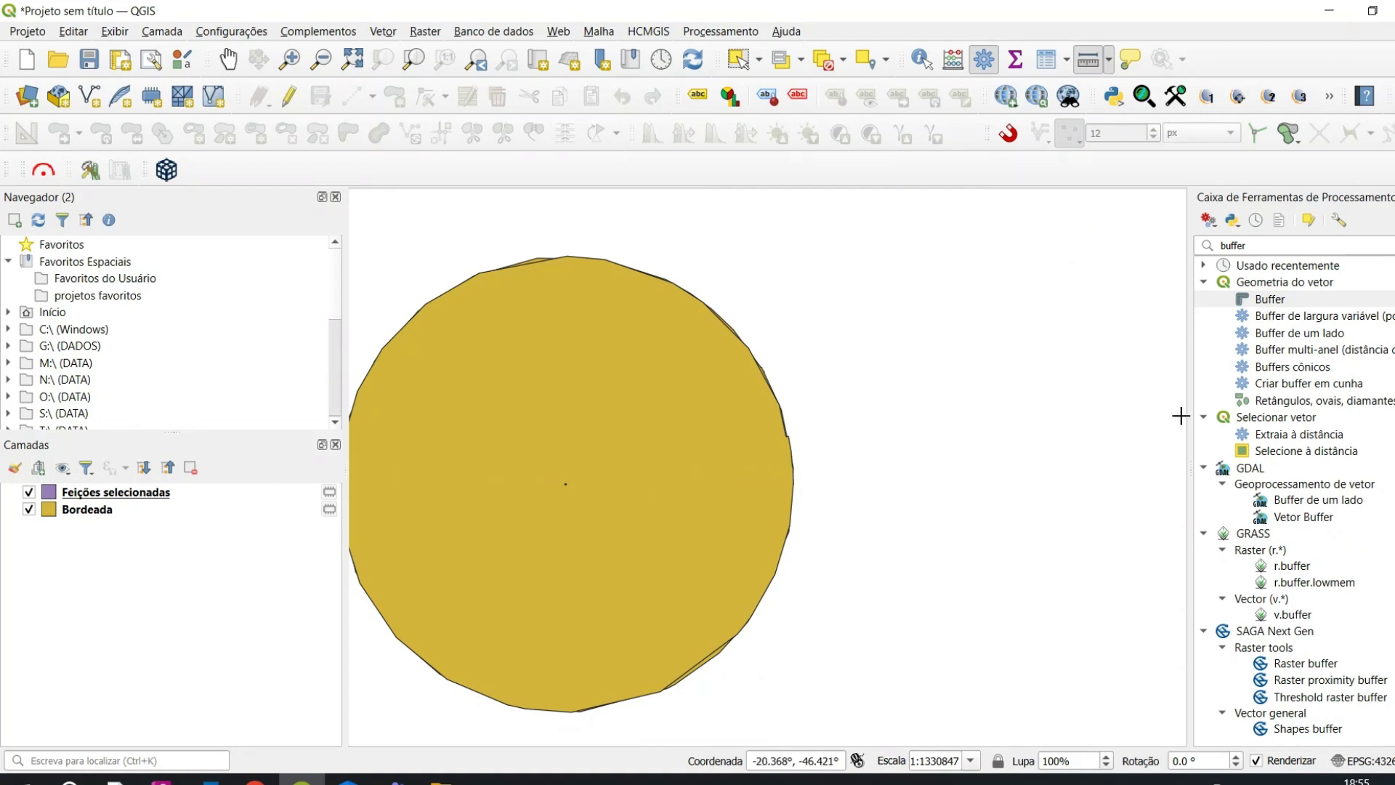
Step: Remove the 1-degree Bordeada buffer layer from the project
{"action": "left_click", "coordinate": [125, 510]}
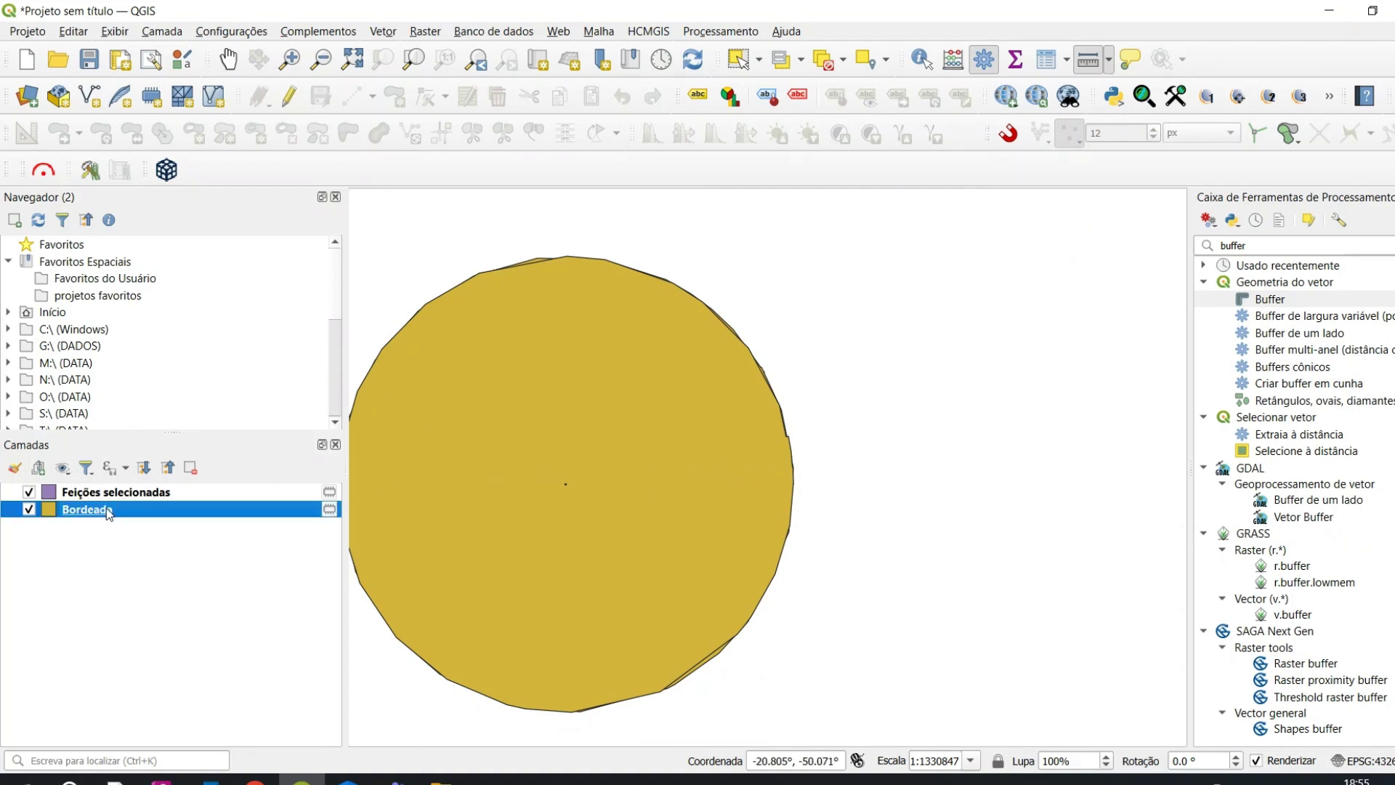
{"action": "right_click", "coordinate": [109, 511]}
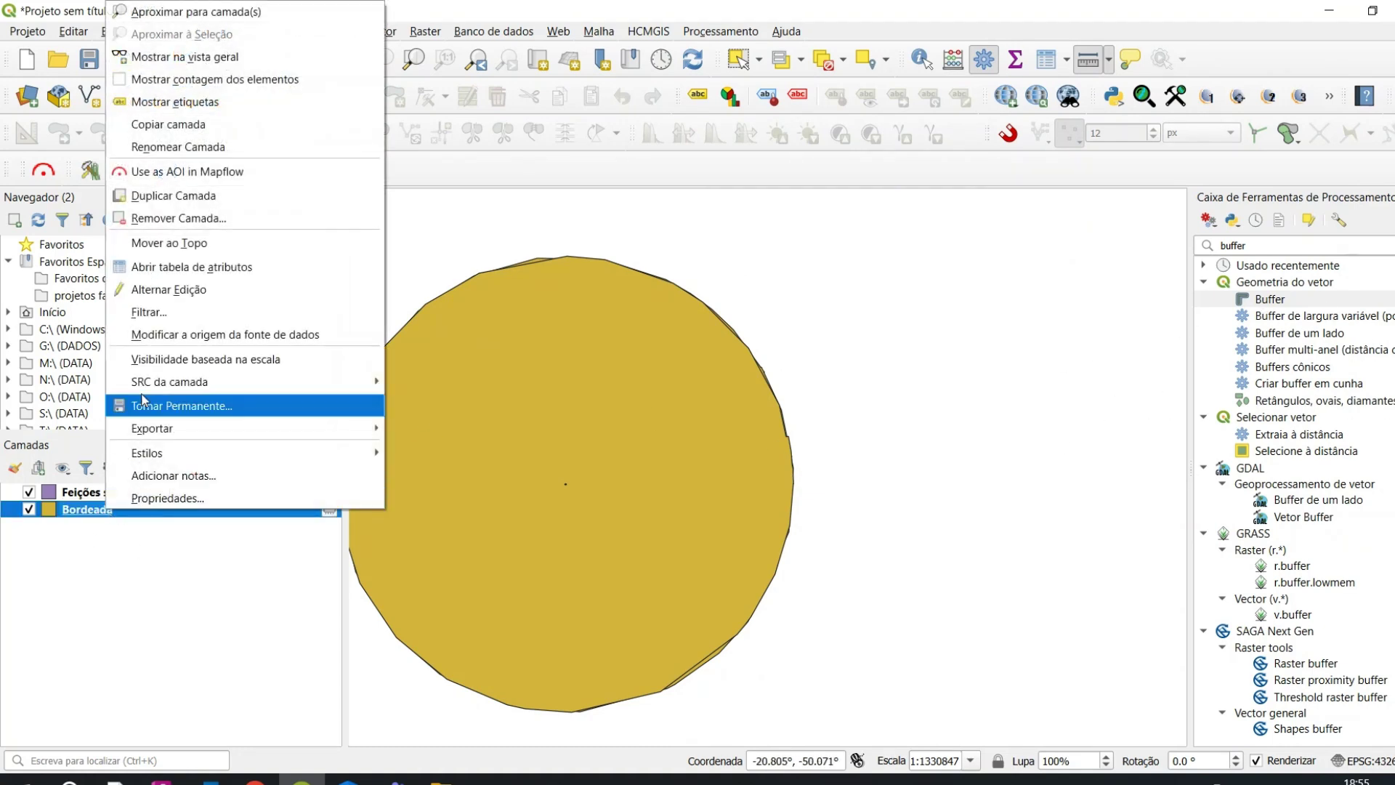
{"action": "left_click", "coordinate": [190, 221]}
{"action": "key", "text": "Return"}
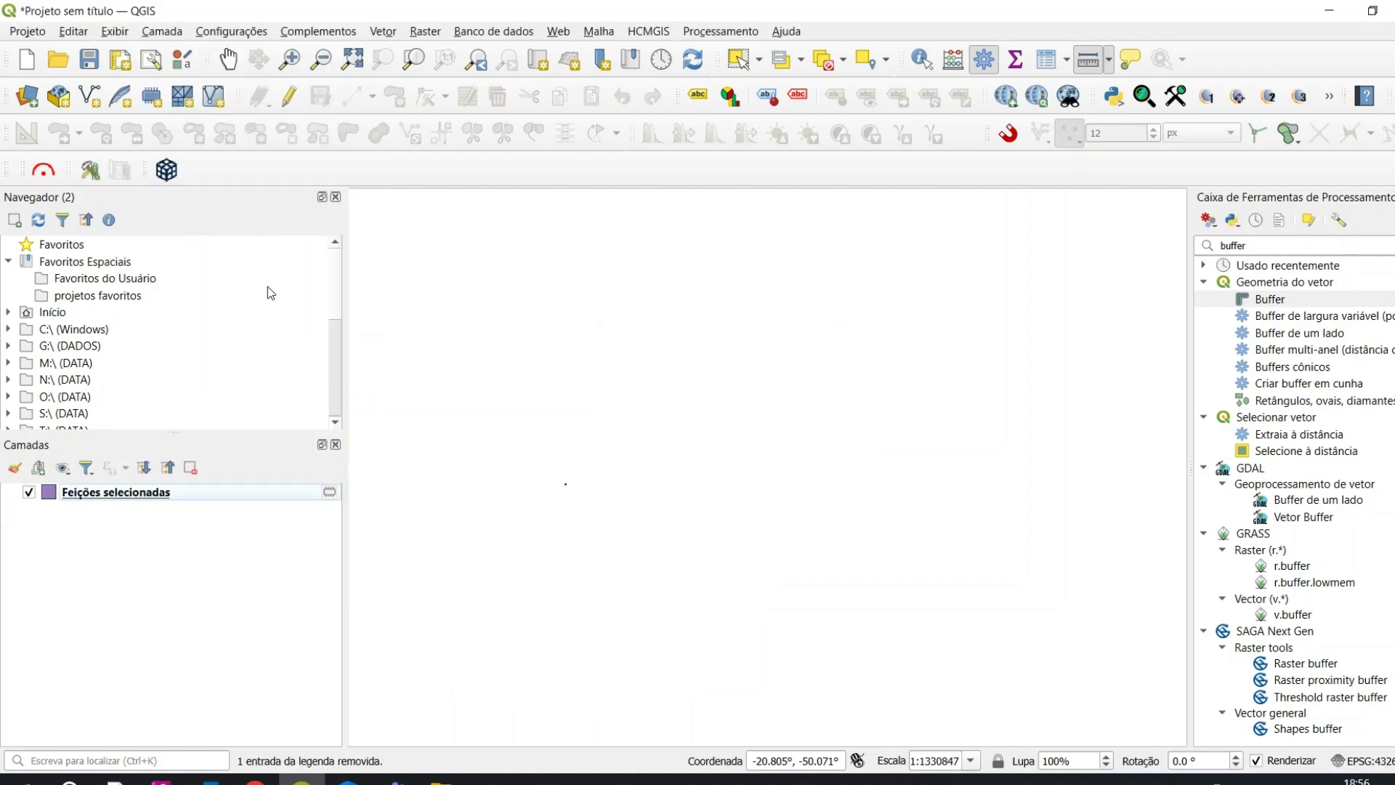
Step: Reproject the Feições selecionadas layer to EPSG:31982 - SIRGAS 2000 / UTM zone 22S
{"action": "right_click", "coordinate": [166, 493]}
{"action": "left_click", "coordinate": [287, 24]}
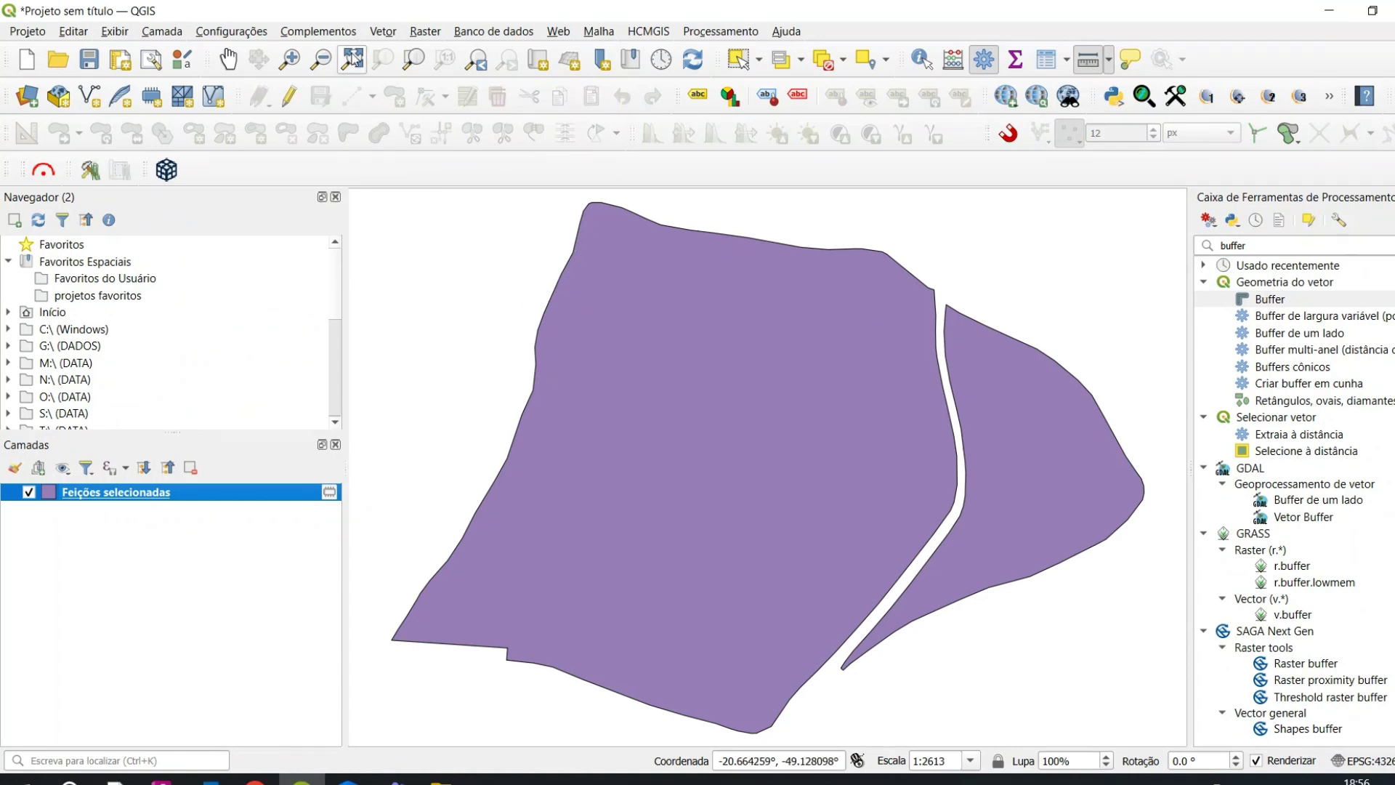
{"action": "left_click", "coordinate": [392, 33]}
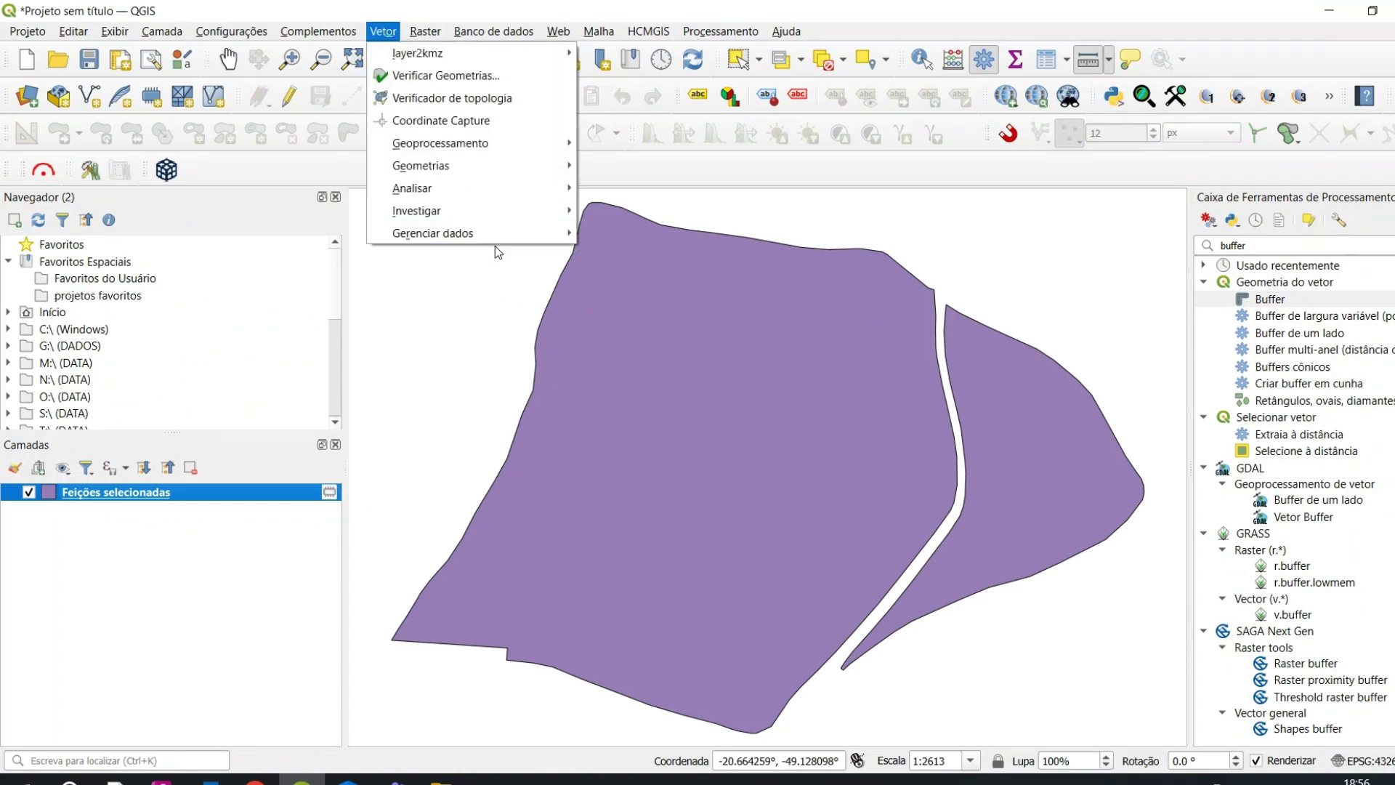
{"action": "mouse_move", "coordinate": [521, 233]}
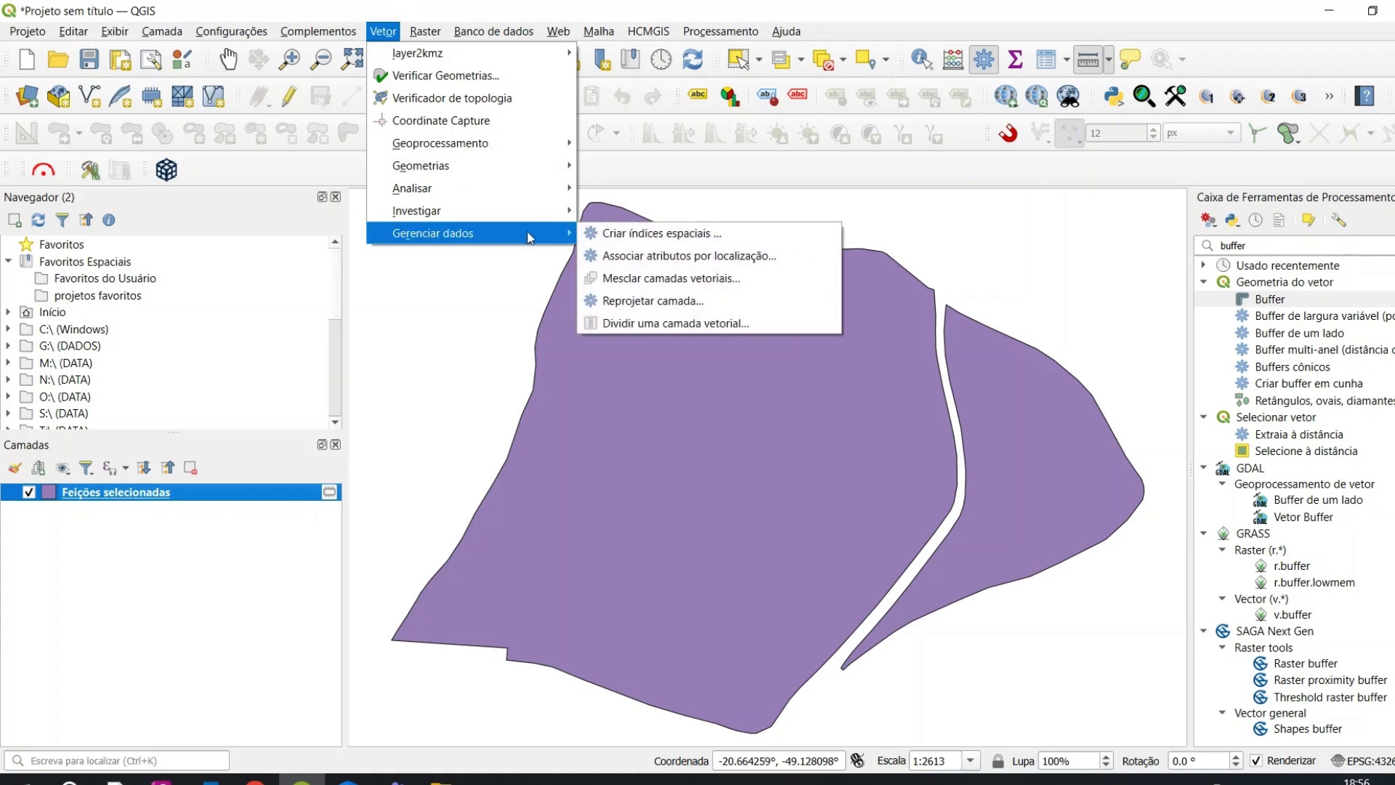
{"action": "left_click", "coordinate": [670, 300]}
{"action": "left_click_drag", "start_coordinate": [756, 144], "coordinate": [577, 96]}
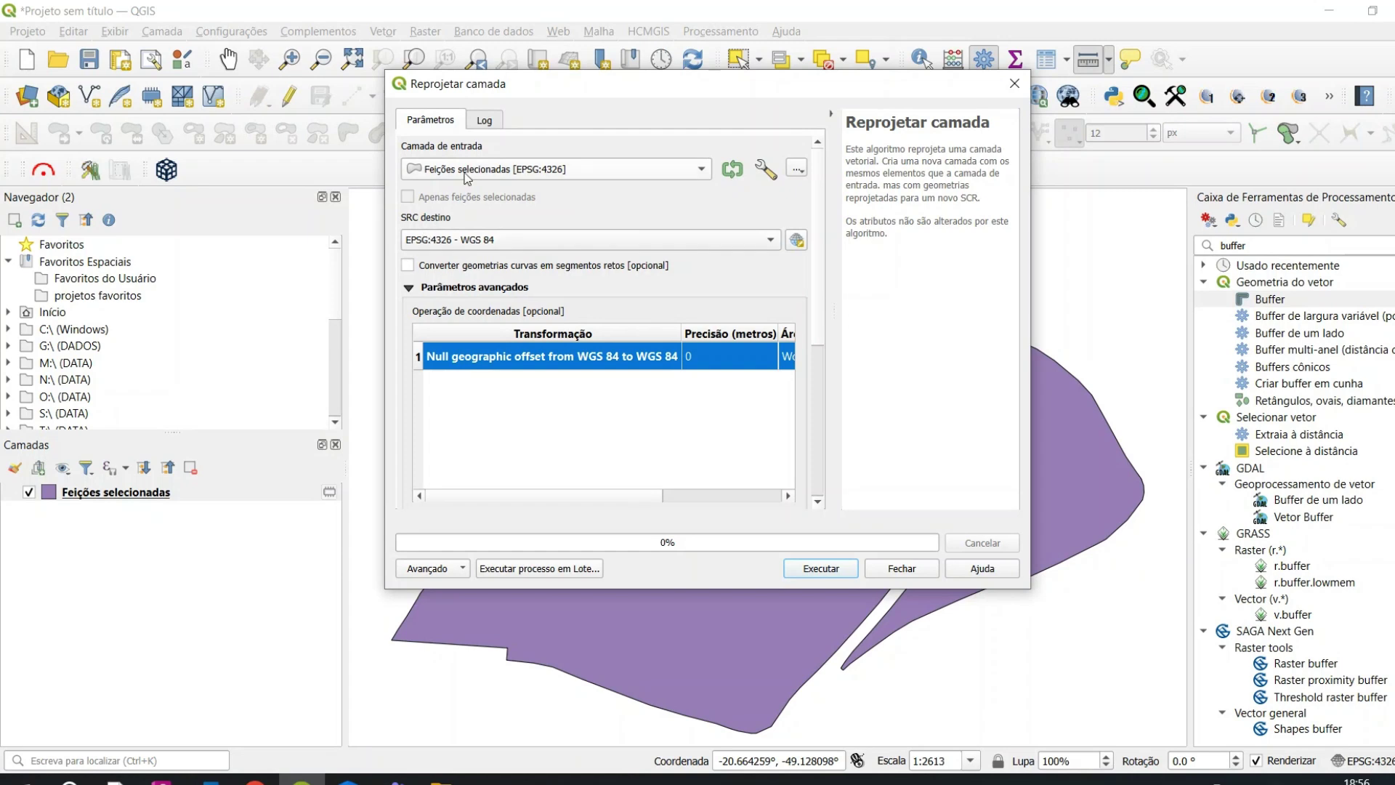
{"action": "left_click", "coordinate": [534, 244]}
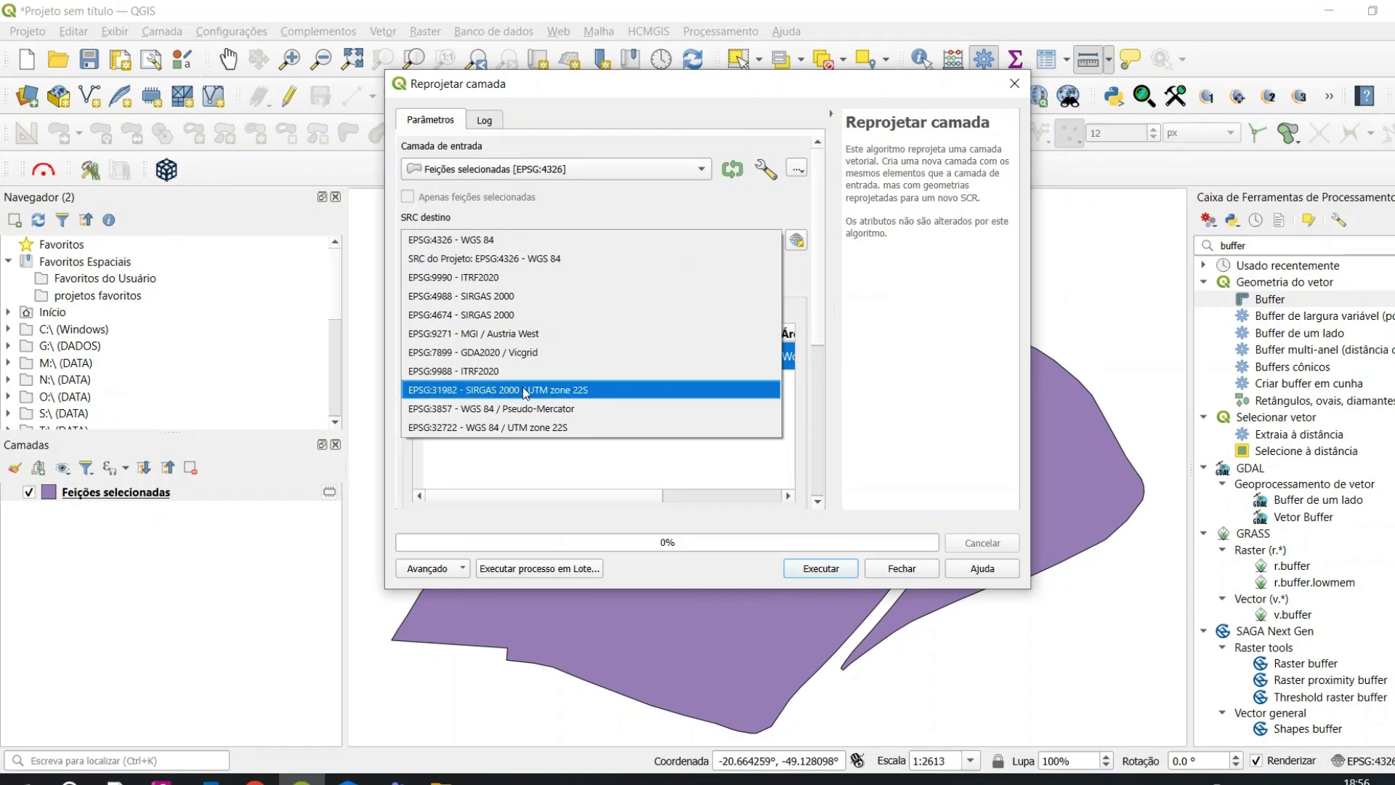
{"action": "left_click", "coordinate": [573, 392]}
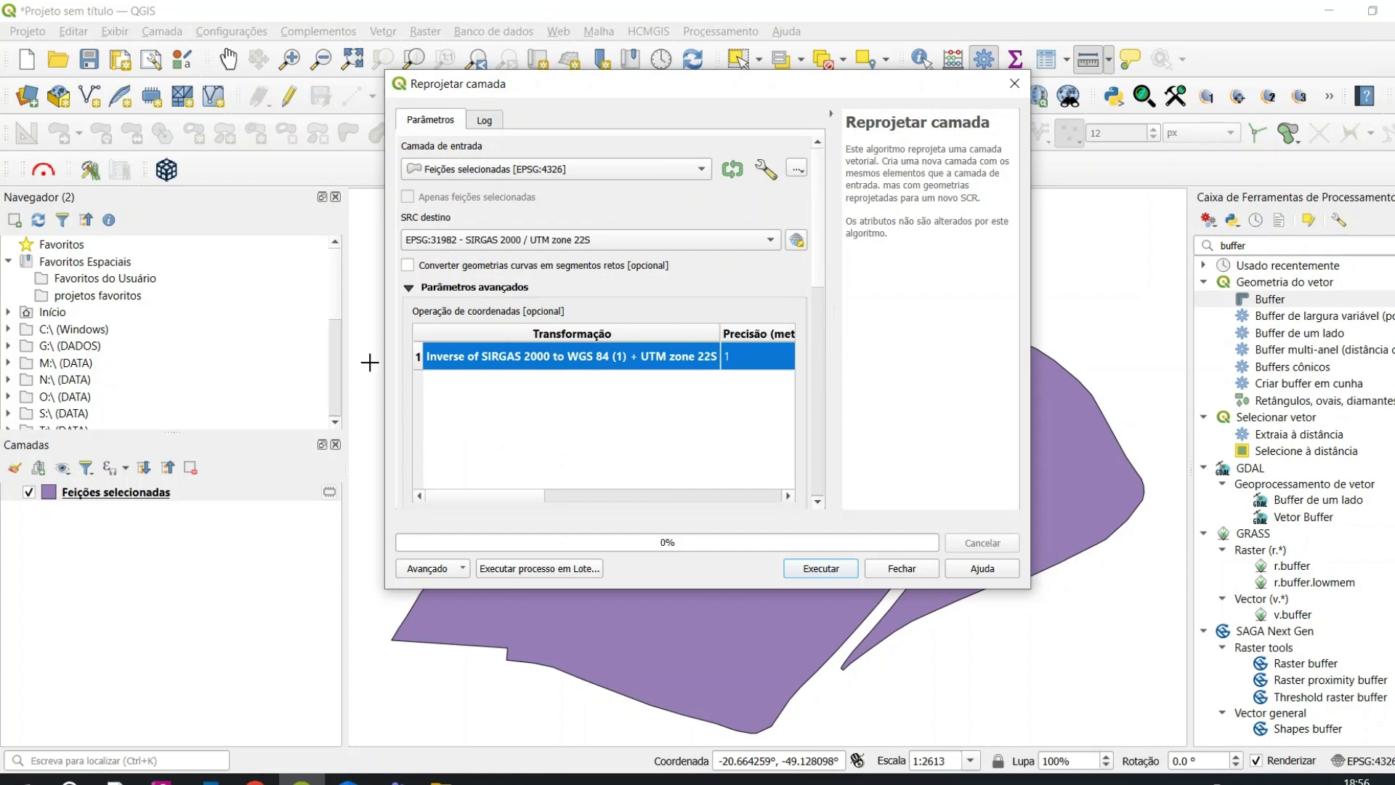
{"action": "left_click", "coordinate": [821, 569]}
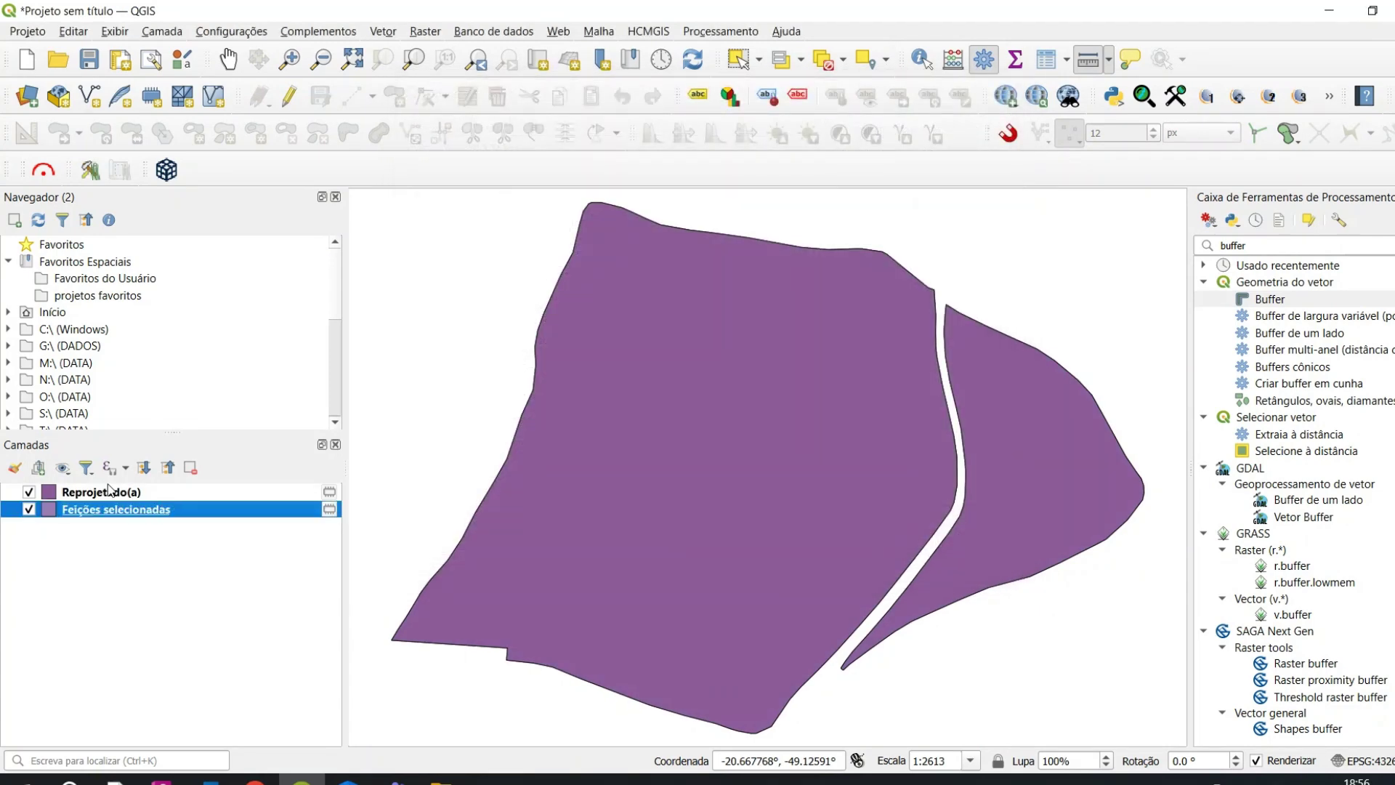
Step: Check the coordinate reference system and its units in the Reprojetado(a) layer's properties
{"action": "left_click", "coordinate": [111, 491]}
{"action": "right_click", "coordinate": [103, 493]}
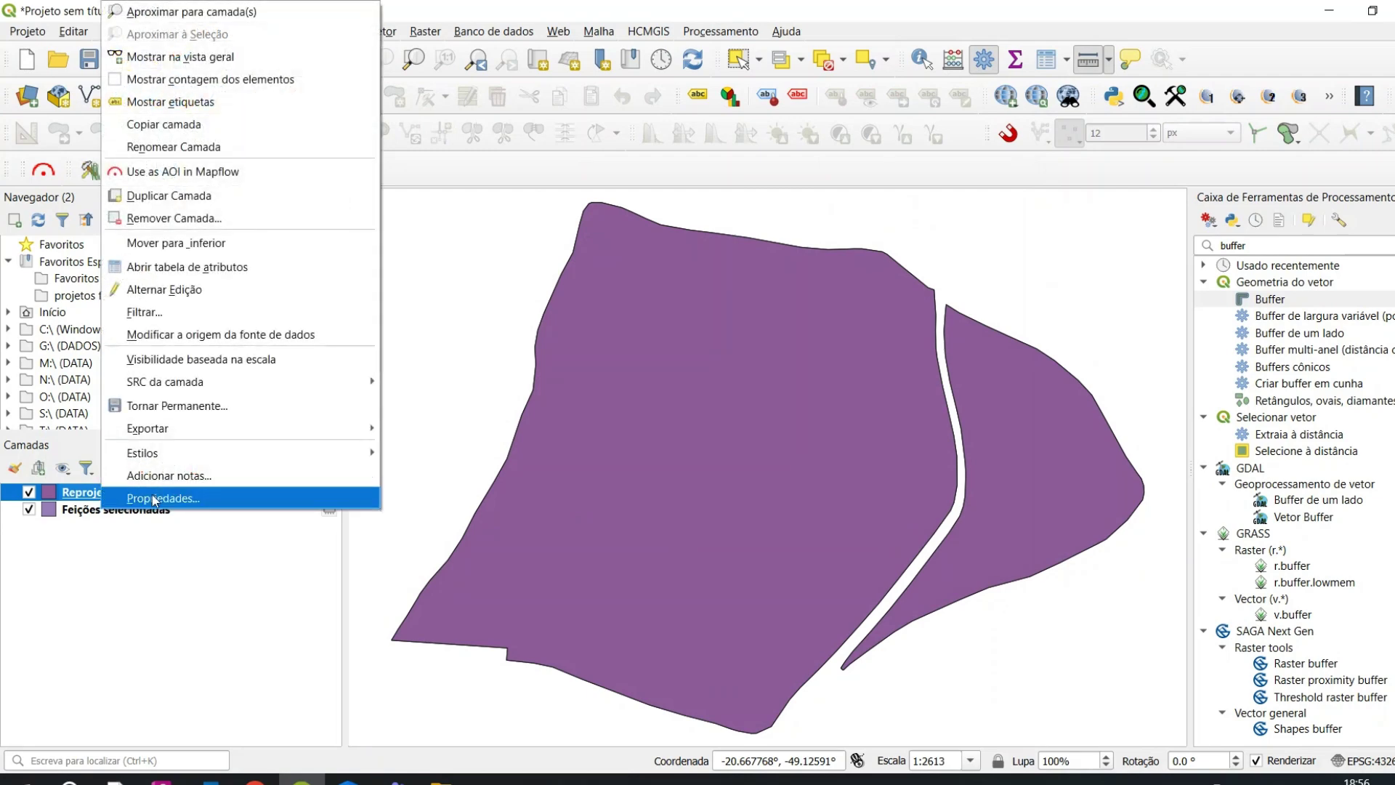
{"action": "left_click", "coordinate": [159, 497]}
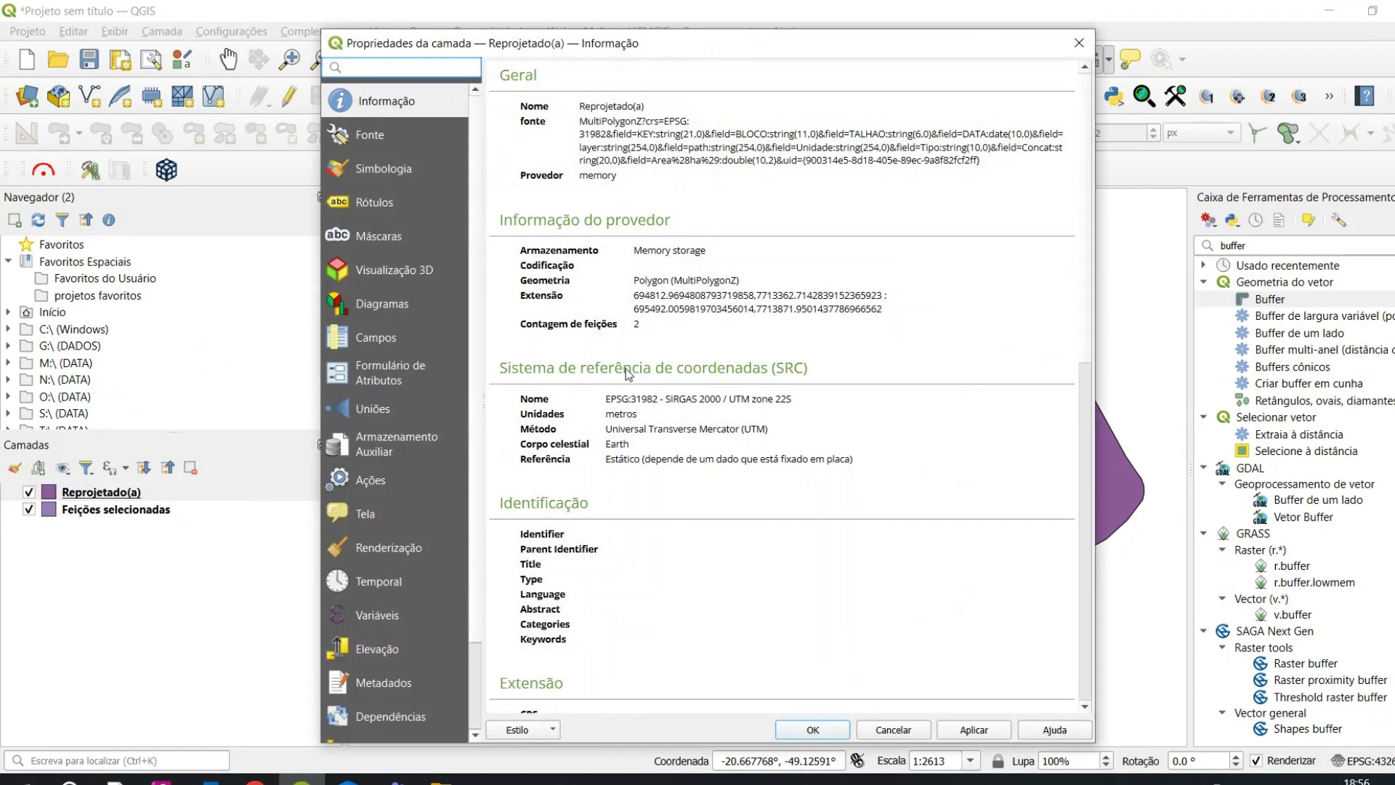
{"action": "left_click_drag", "start_coordinate": [658, 408], "coordinate": [593, 386]}
{"action": "left_click", "coordinate": [761, 417]}
{"action": "left_click", "coordinate": [814, 729]}
Step: Buffer the Reprojetado(a) layer by 10 metres and place the Reprojetado(a) layer above the resulting buffer in the layer order
{"action": "double_click", "coordinate": [1269, 299]}
{"action": "left_click", "coordinate": [483, 168]}
{"action": "left_click", "coordinate": [472, 168]}
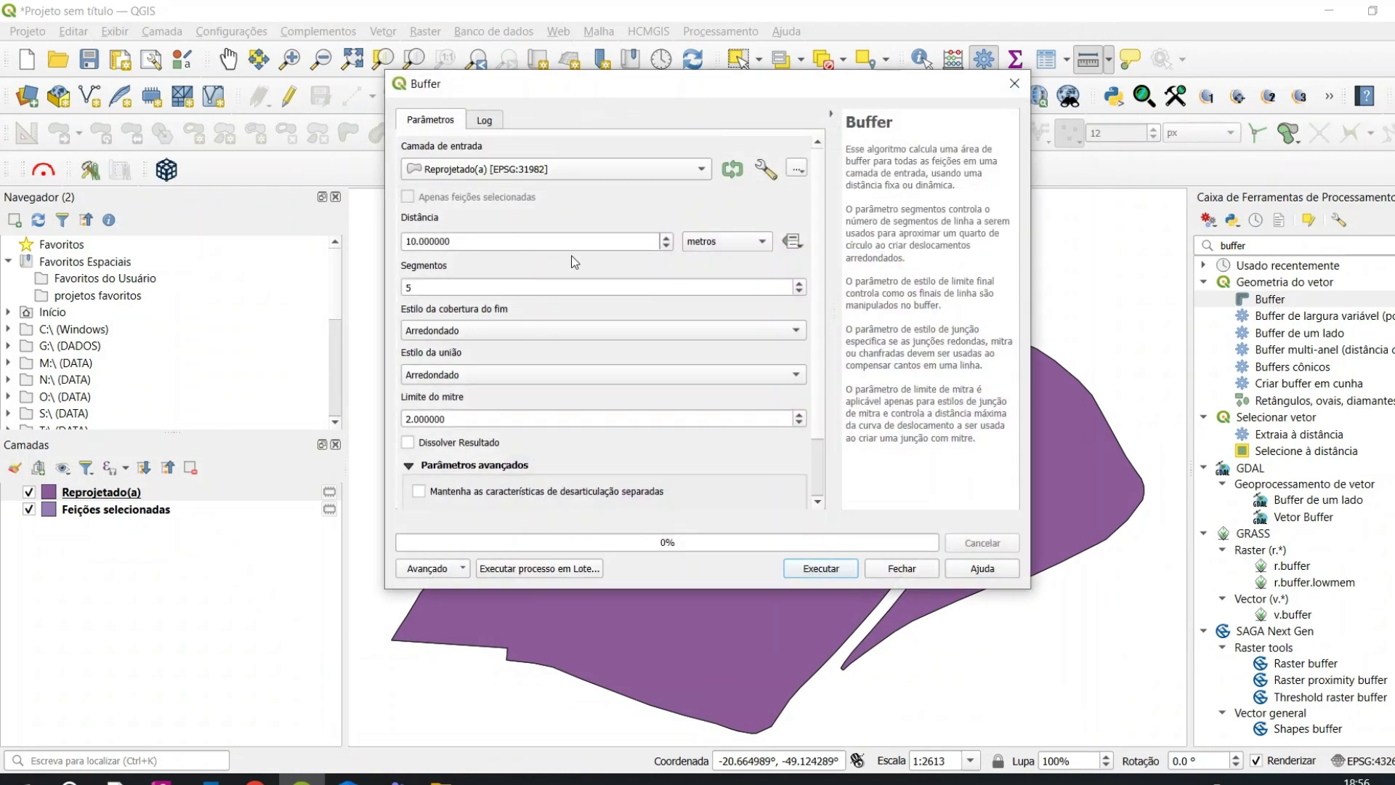
{"action": "left_click", "coordinate": [521, 239]}
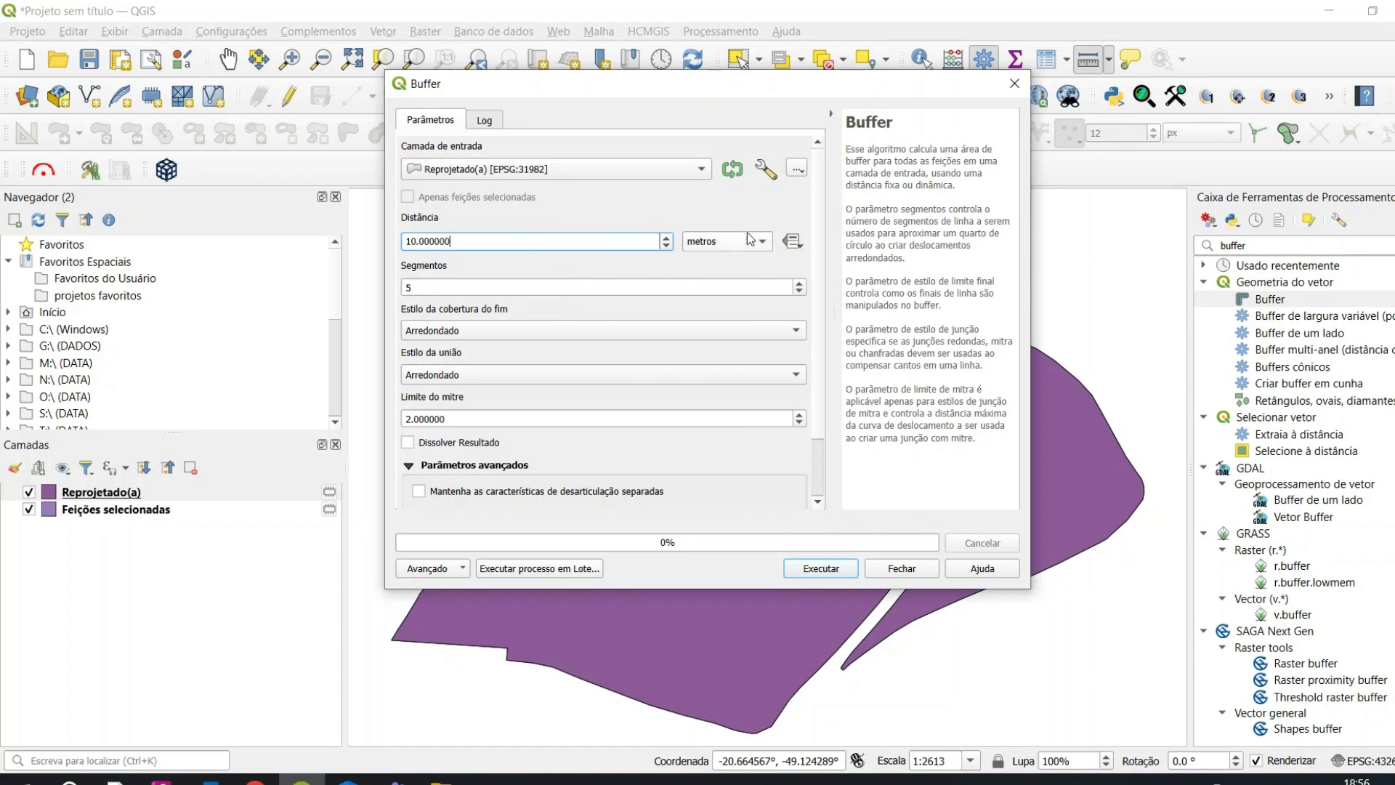
{"action": "left_click", "coordinate": [720, 242]}
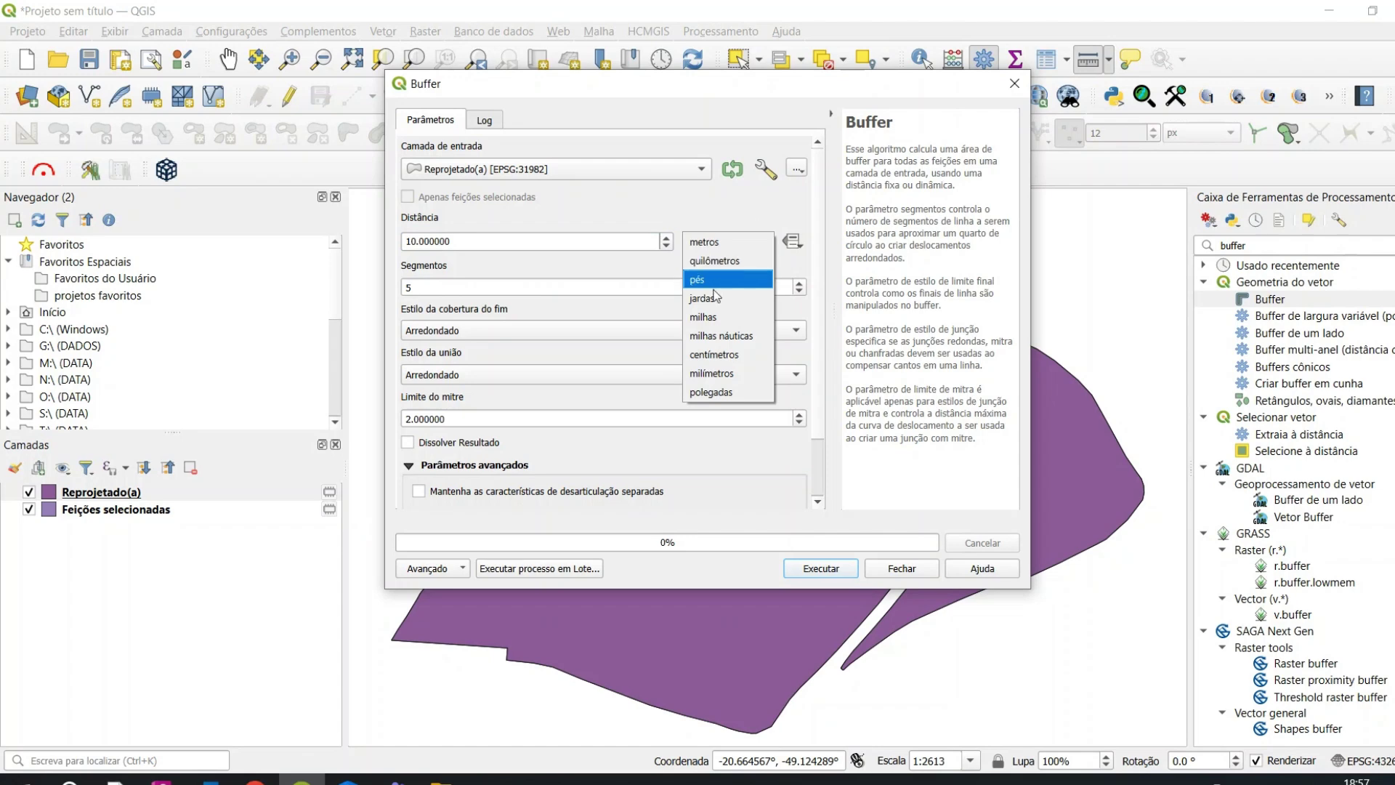
{"action": "left_click", "coordinate": [469, 242]}
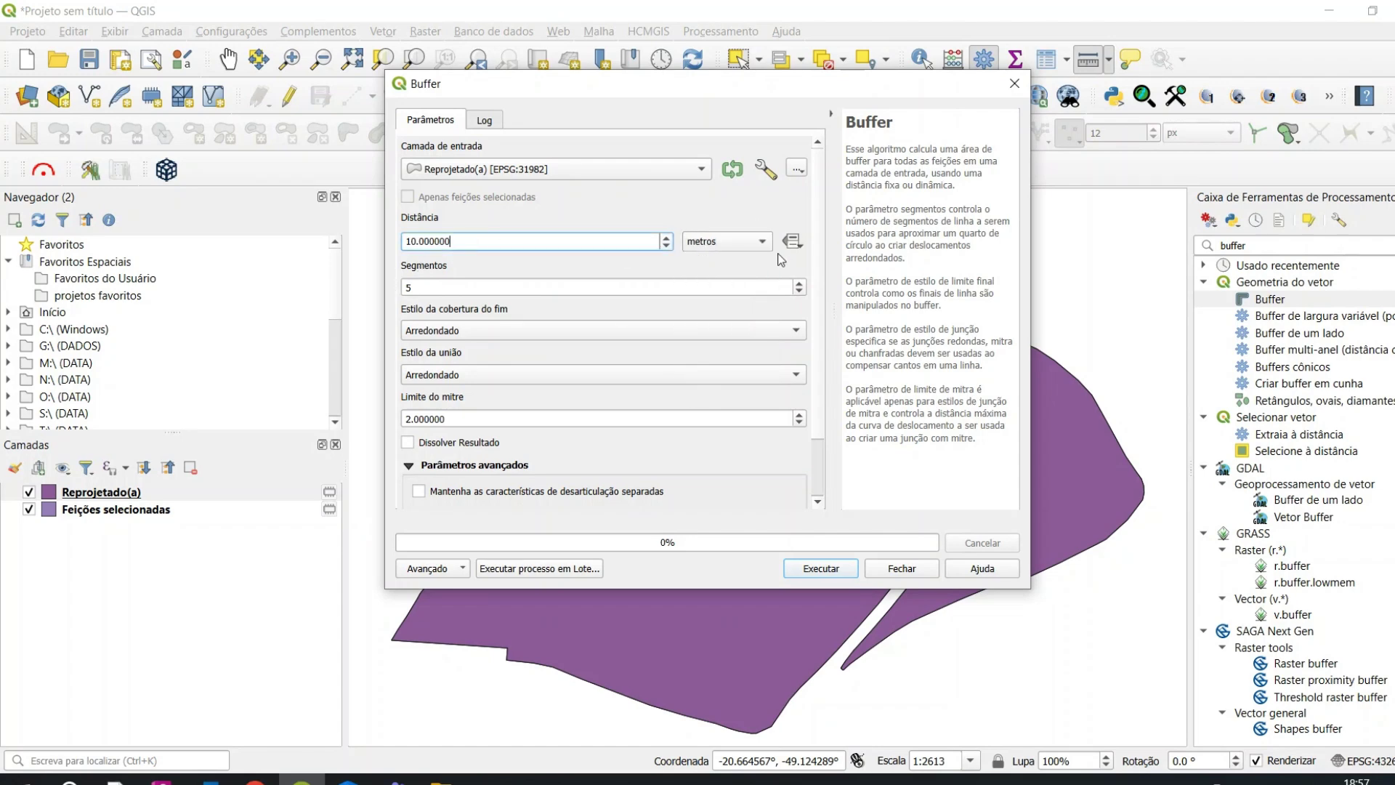
{"action": "left_click", "coordinate": [843, 569]}
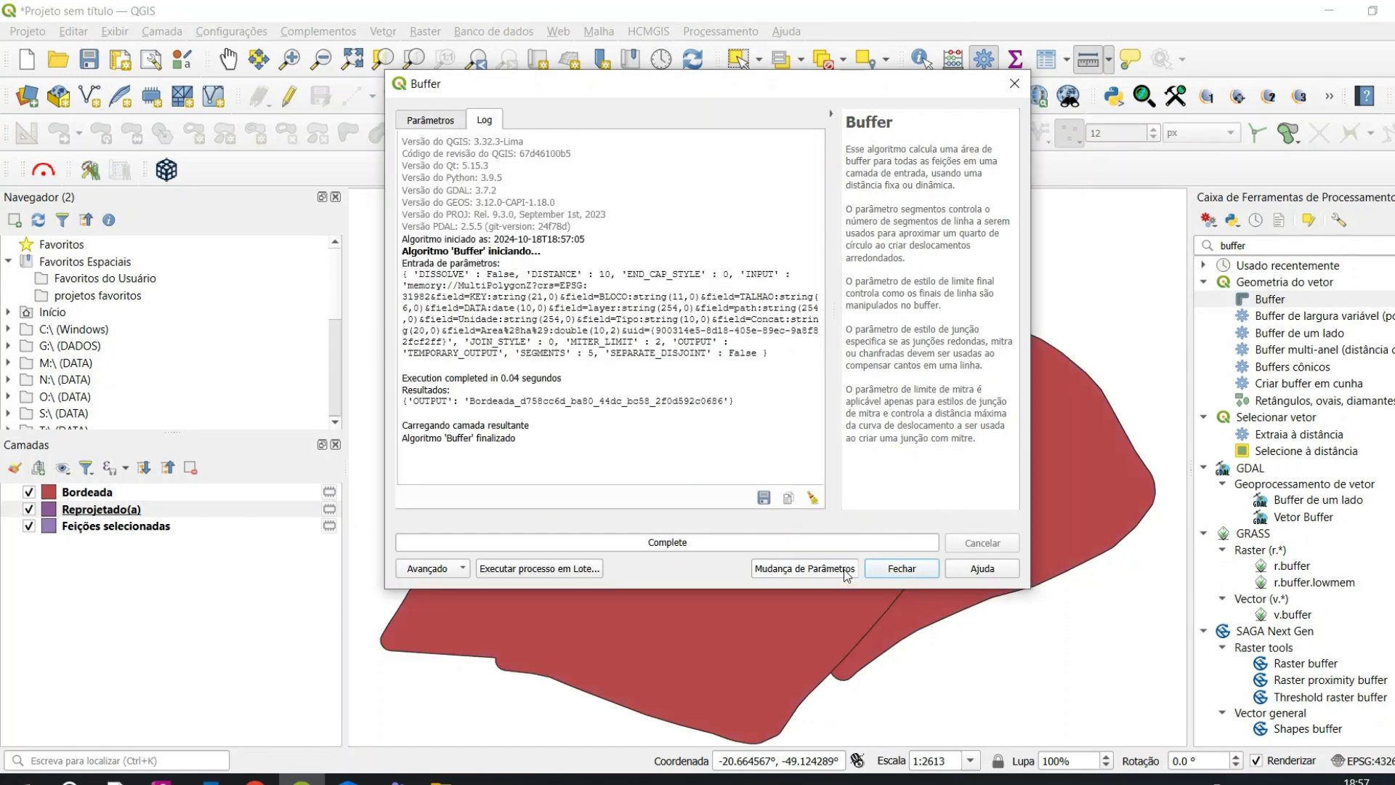
{"action": "left_click", "coordinate": [898, 571]}
{"action": "left_click_drag", "start_coordinate": [98, 509], "coordinate": [124, 494]}
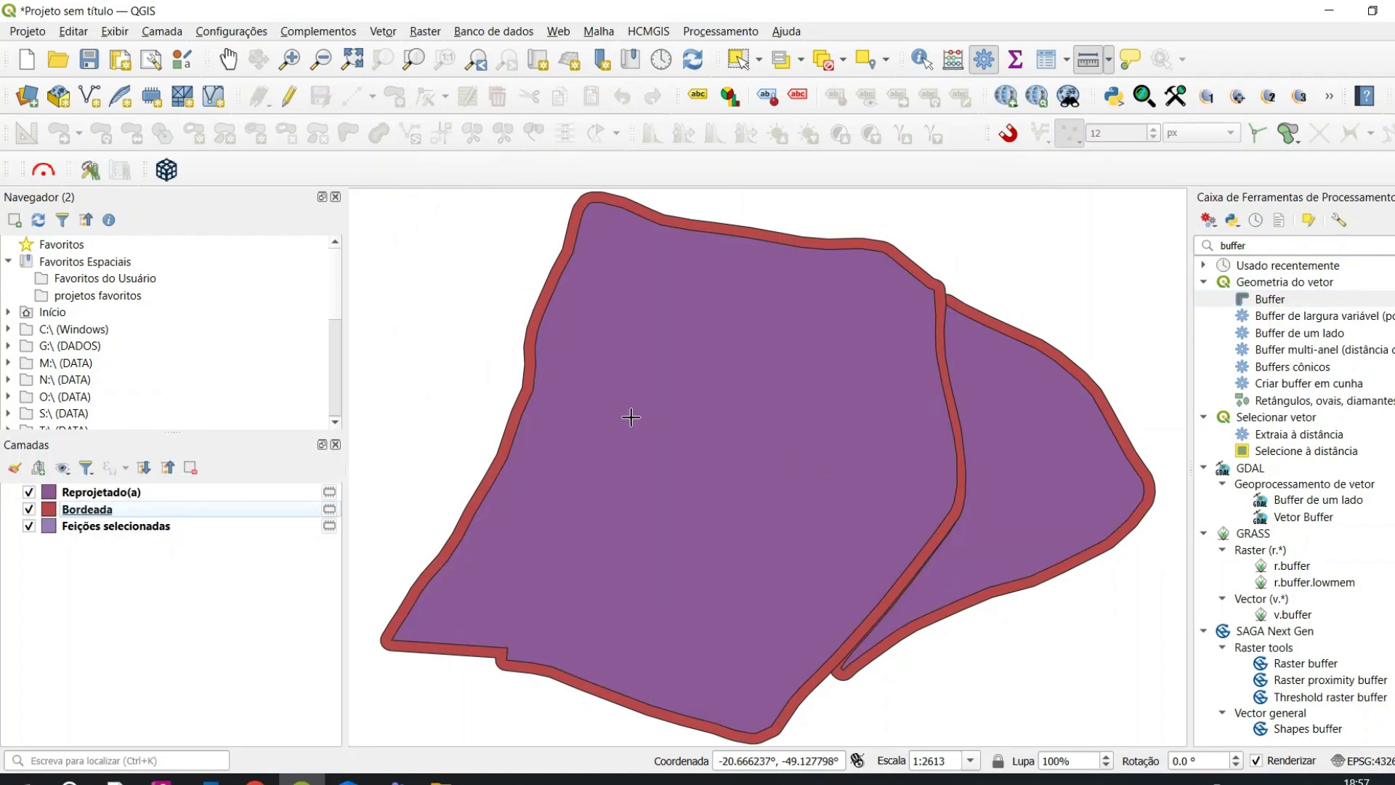